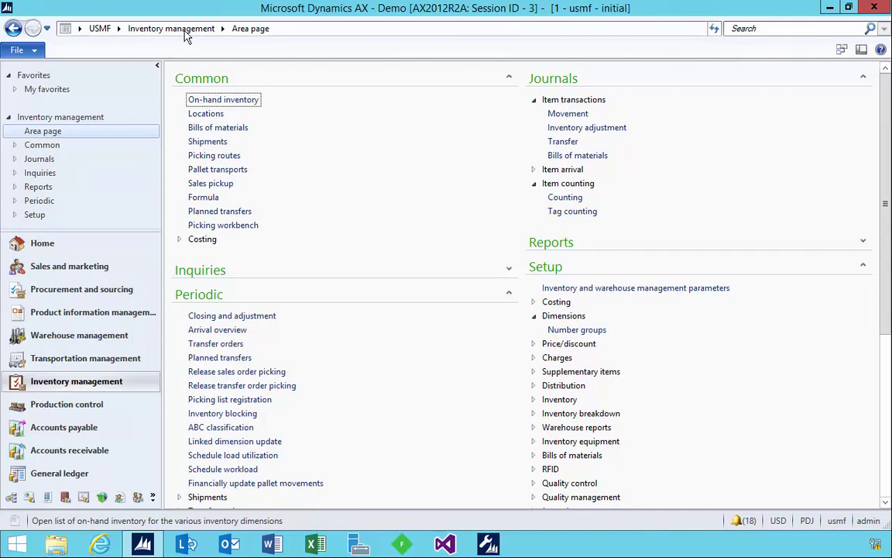
Step: Review the AutoLot and BatchAuto number groups in the inventory dimension setup, including BatchAuto's allocation on physical update
{"action": "left_click", "coordinate": [582, 329]}
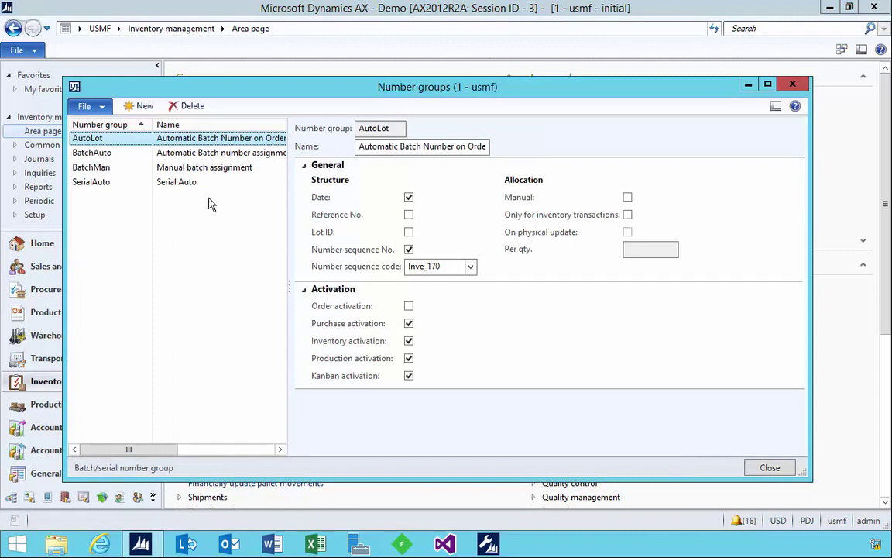
{"action": "left_click", "coordinate": [101, 157]}
{"action": "left_click", "coordinate": [89, 138]}
{"action": "left_click", "coordinate": [86, 152]}
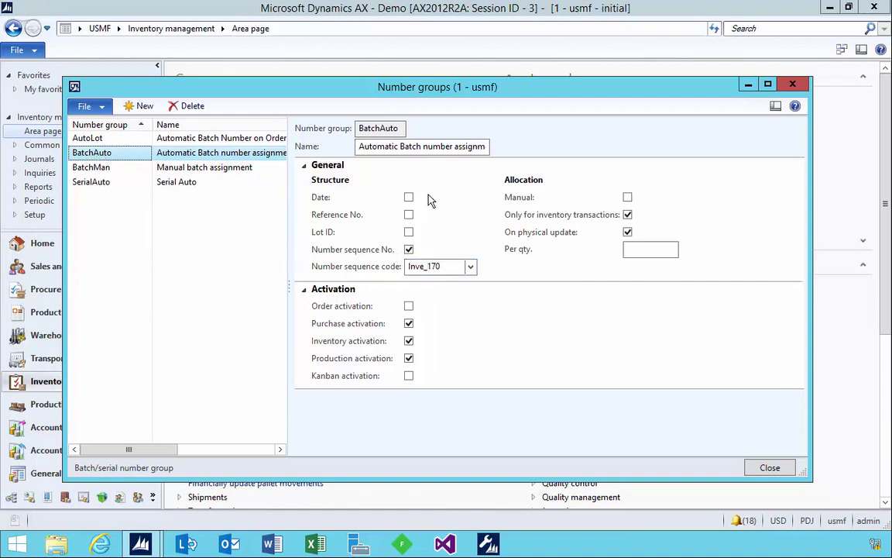
{"action": "left_click", "coordinate": [628, 232]}
{"action": "left_click", "coordinate": [792, 84]}
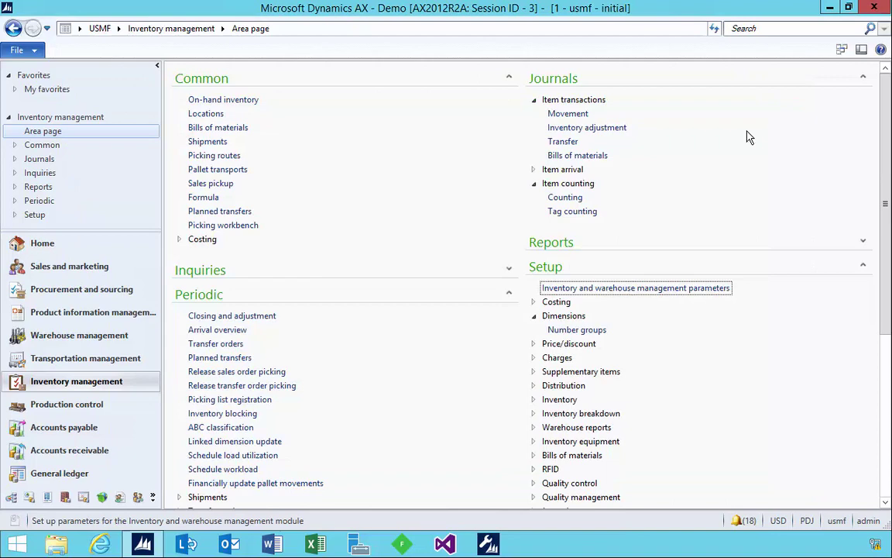
Step: Start a new released product in Product information management with the product number X440
{"action": "left_click", "coordinate": [113, 315]}
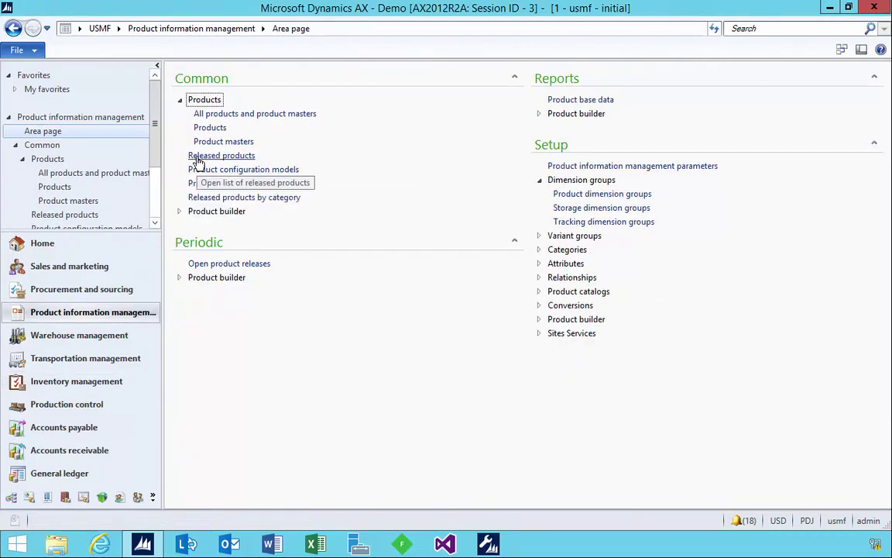
{"action": "left_click", "coordinate": [199, 157]}
{"action": "left_click", "coordinate": [26, 82]}
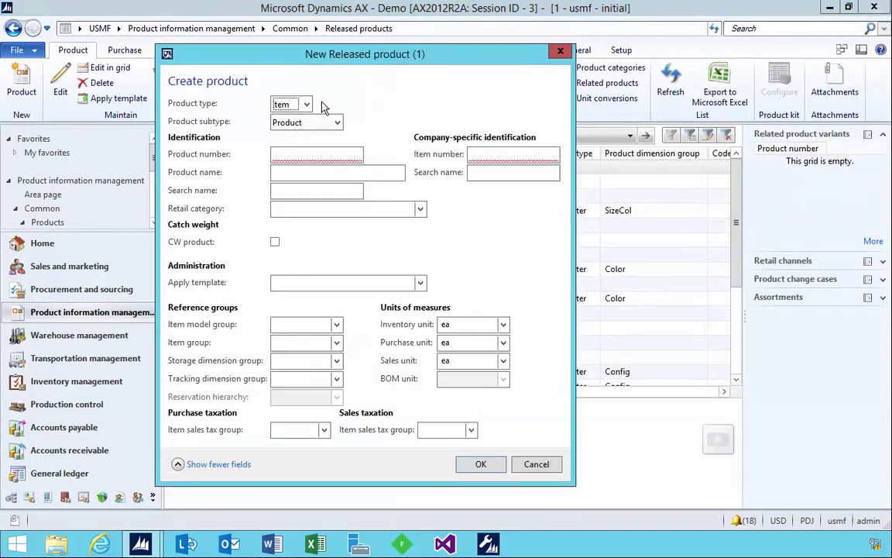
{"action": "left_click", "coordinate": [320, 154]}
{"action": "type", "text": "X440"}
{"action": "key", "text": "Tab"}
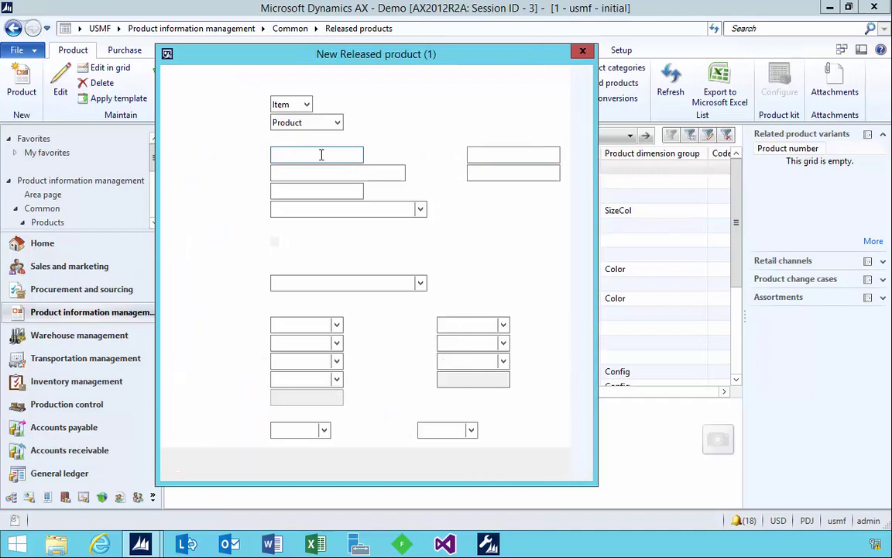
Step: Set the new product's item model group to FIFO and check that group's setup details
{"action": "left_click", "coordinate": [338, 325]}
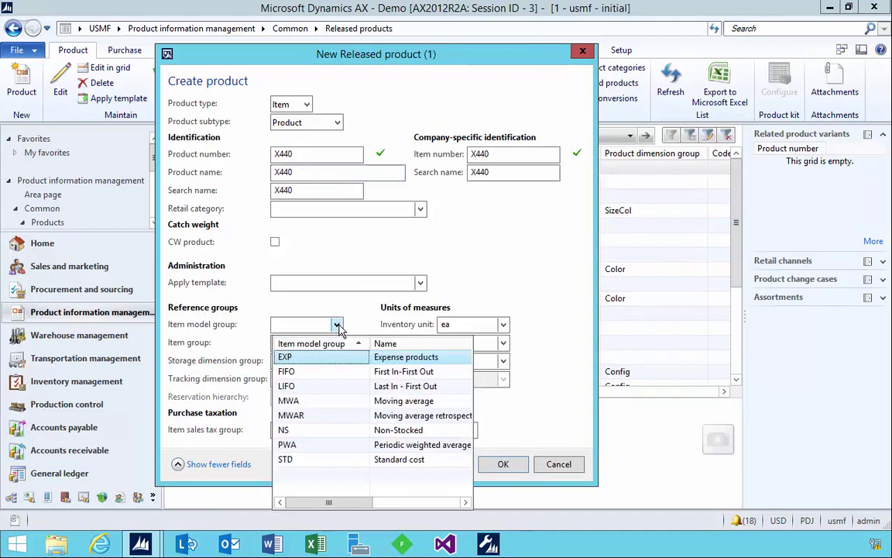
{"action": "left_click", "coordinate": [287, 371]}
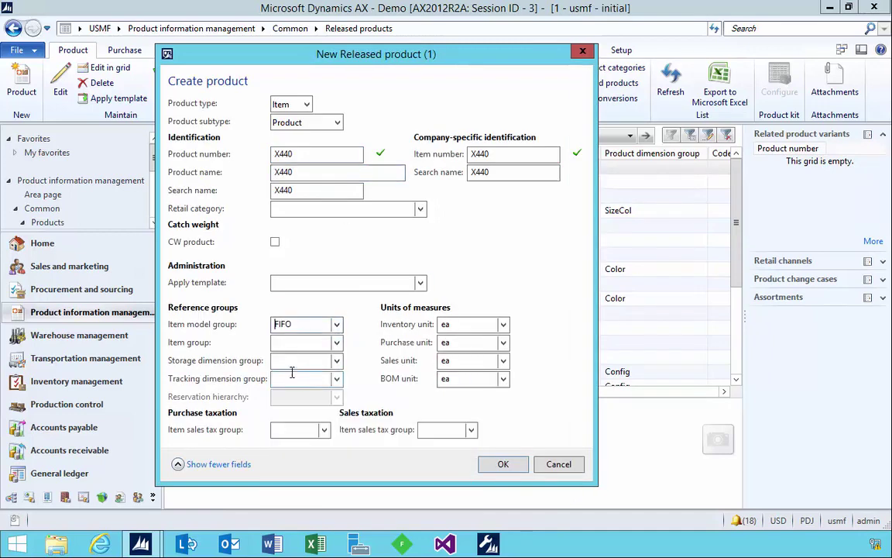
{"action": "right_click", "coordinate": [292, 331]}
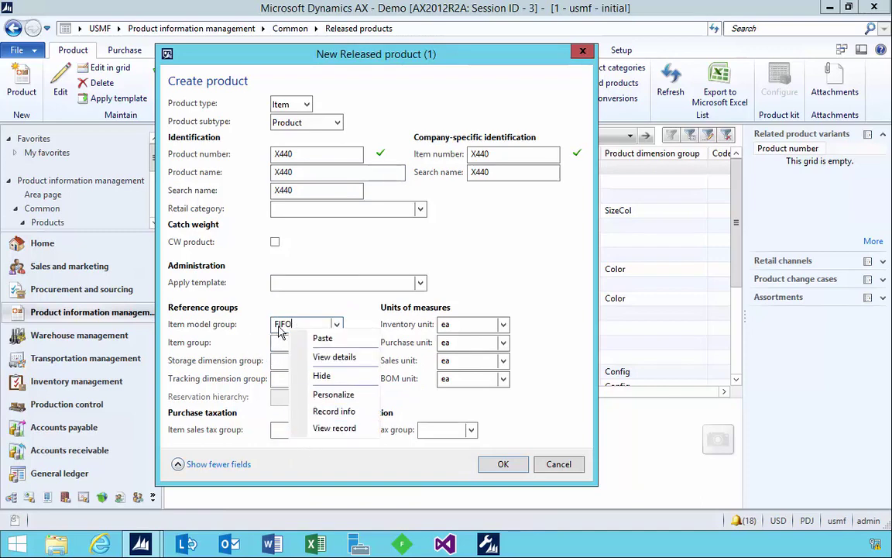
{"action": "left_click", "coordinate": [278, 325]}
{"action": "right_click", "coordinate": [297, 324]}
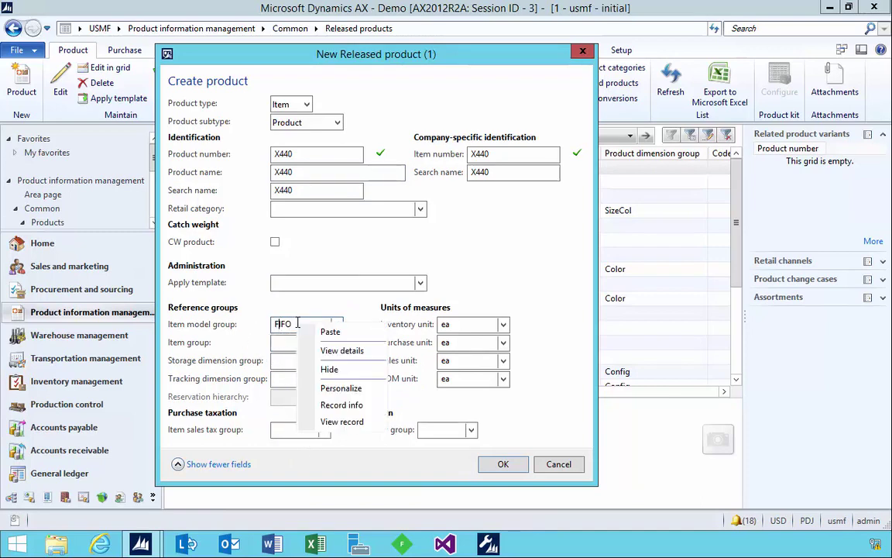
{"action": "left_click", "coordinate": [338, 350]}
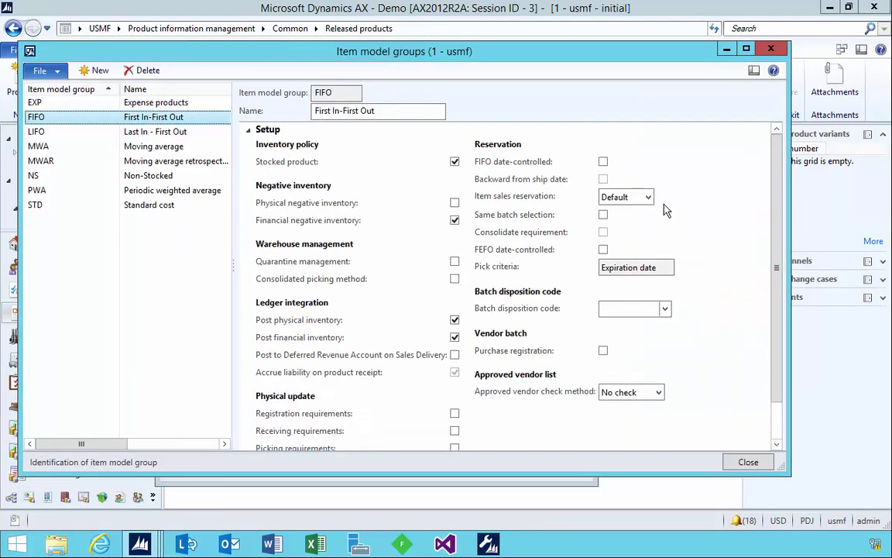
{"action": "left_click", "coordinate": [772, 49]}
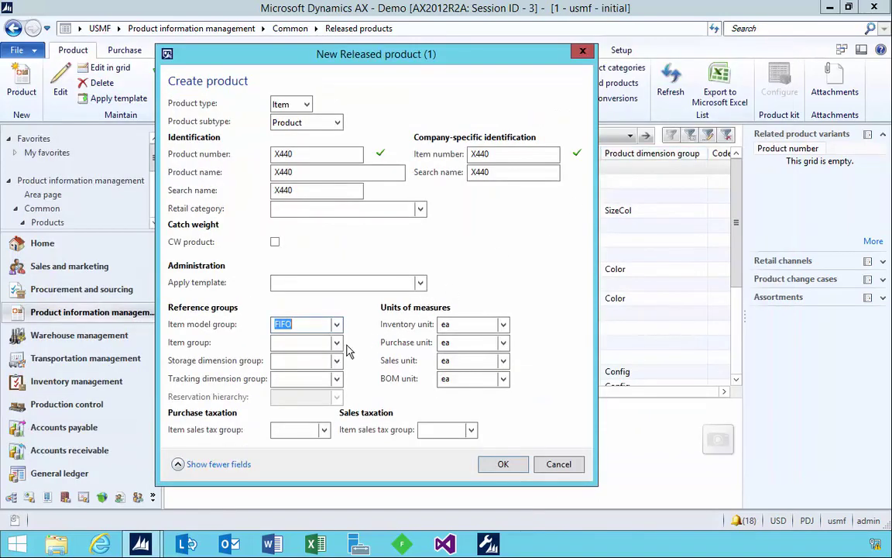
Step: Assign the new product to the TV&Video item group
{"action": "left_click", "coordinate": [323, 343]}
{"action": "left_click", "coordinate": [335, 342]}
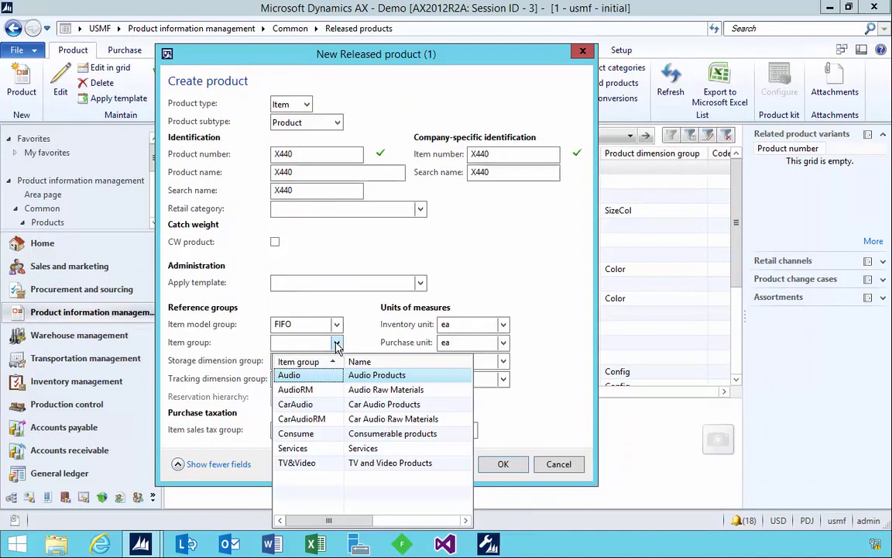
{"action": "left_click", "coordinate": [313, 461]}
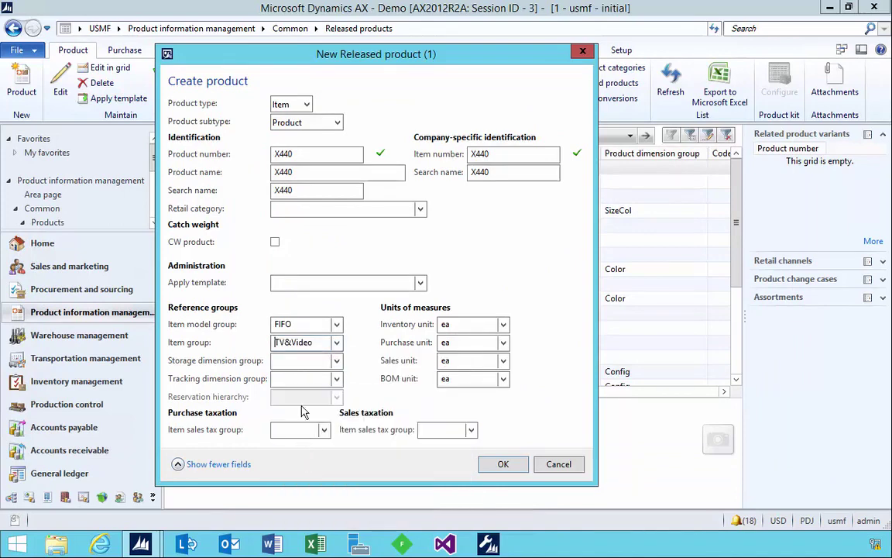
Step: Set the storage dimension group to Ware (Warehouse Management Processes) and check that group's setup details
{"action": "left_click", "coordinate": [336, 360]}
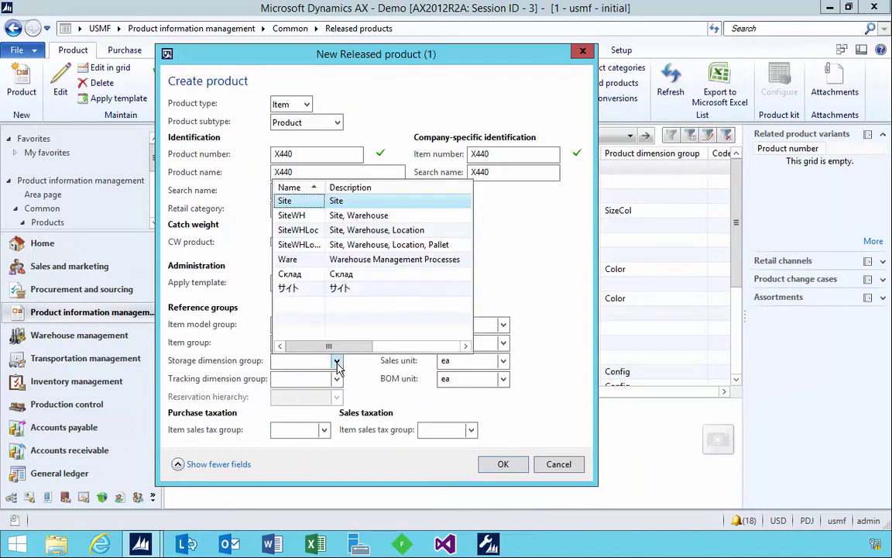
{"action": "left_click", "coordinate": [292, 262]}
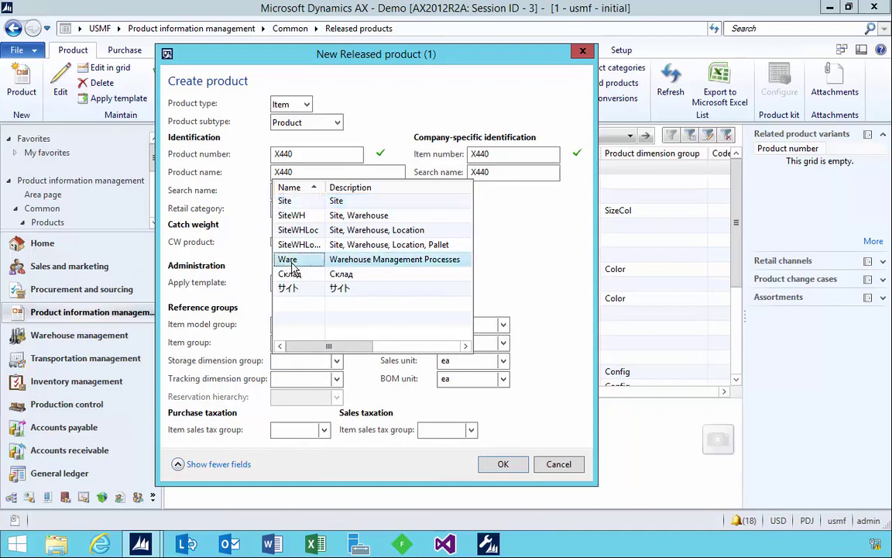
{"action": "right_click", "coordinate": [307, 364]}
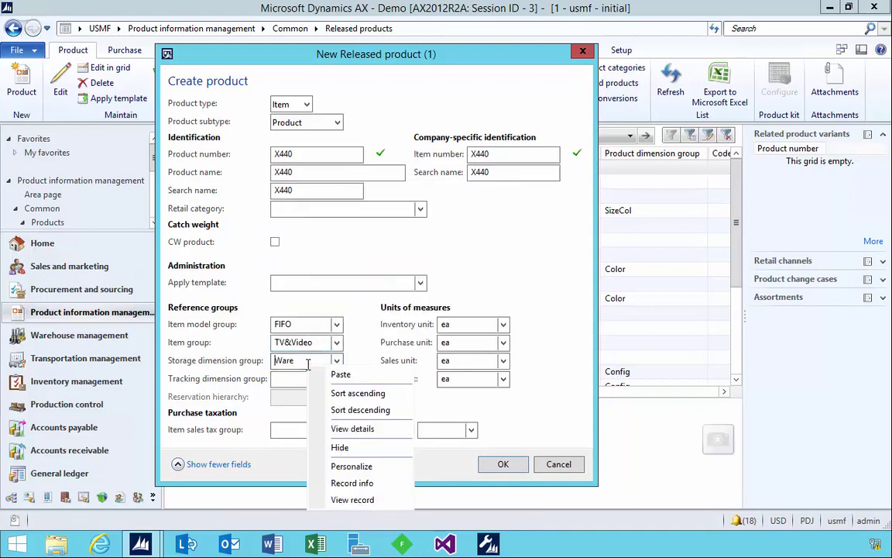
{"action": "left_click", "coordinate": [345, 430]}
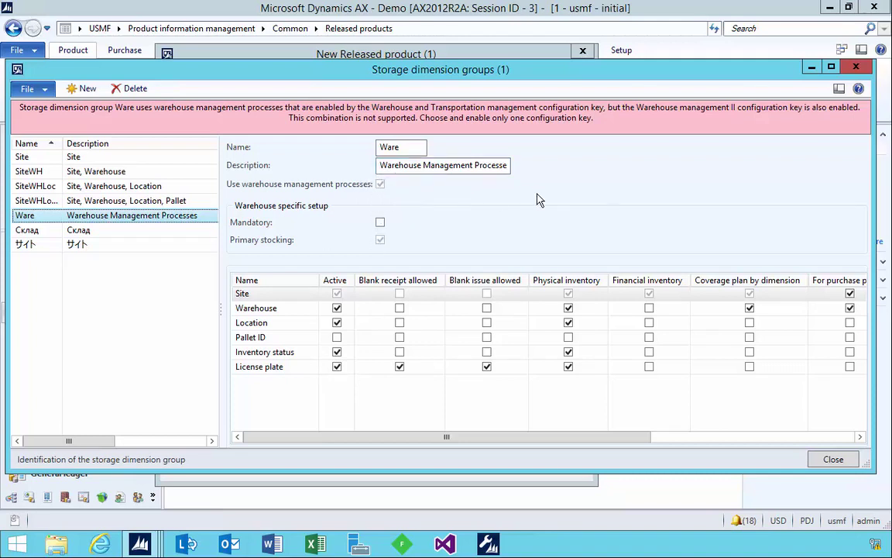
{"action": "left_click", "coordinate": [856, 69]}
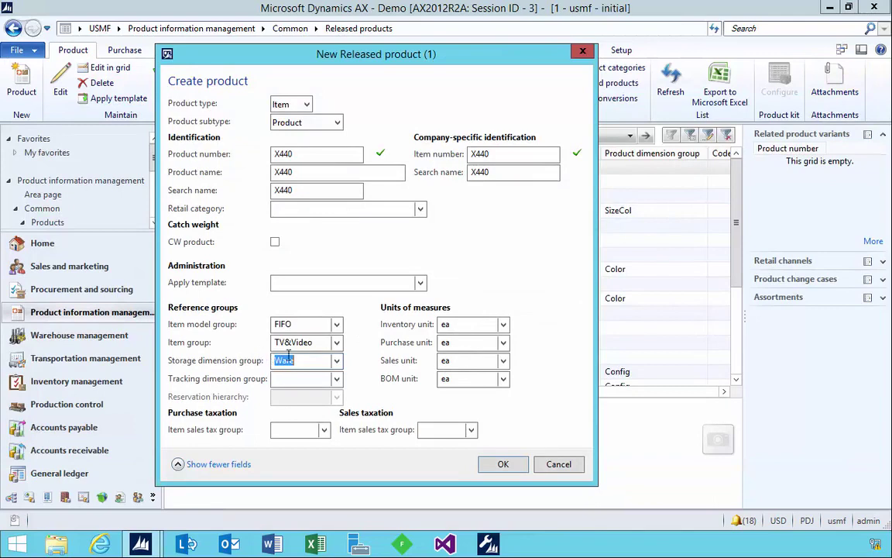
Step: Set the tracking dimension group to Batch-Phy, checking its setup details, and create the X440 product
{"action": "left_click", "coordinate": [336, 378]}
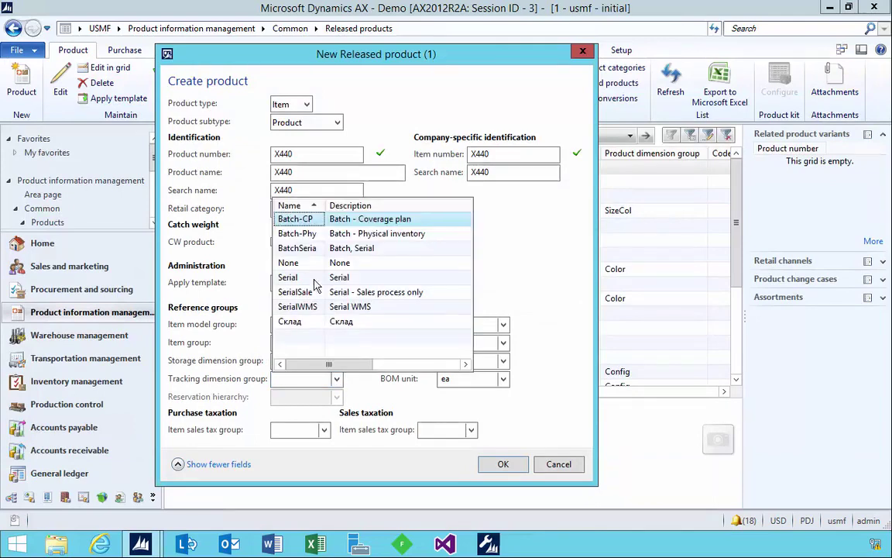
{"action": "left_click", "coordinate": [297, 233]}
{"action": "right_click", "coordinate": [308, 378]}
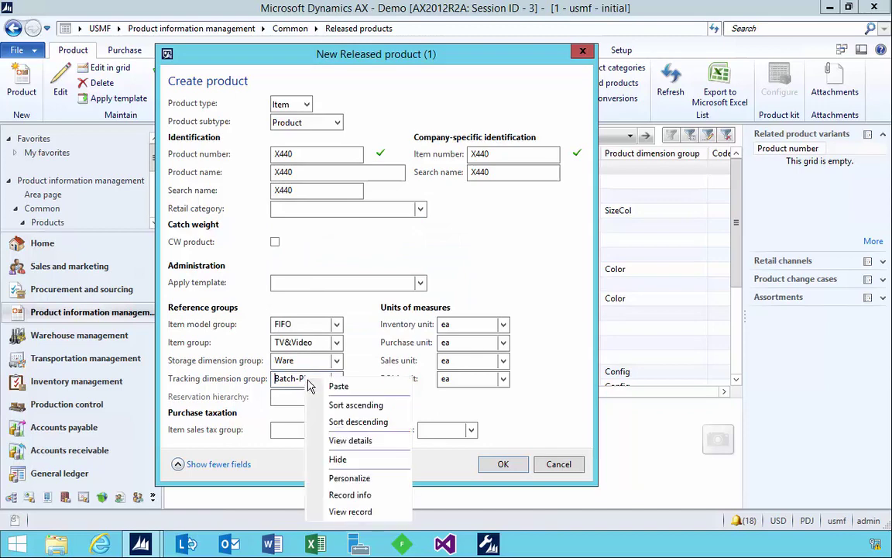
{"action": "left_click", "coordinate": [333, 438]}
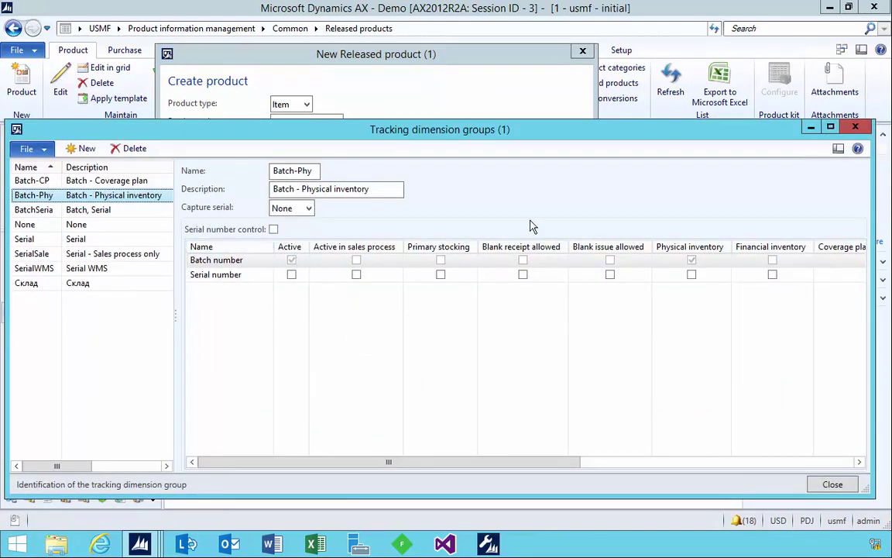
{"action": "left_click", "coordinate": [855, 129]}
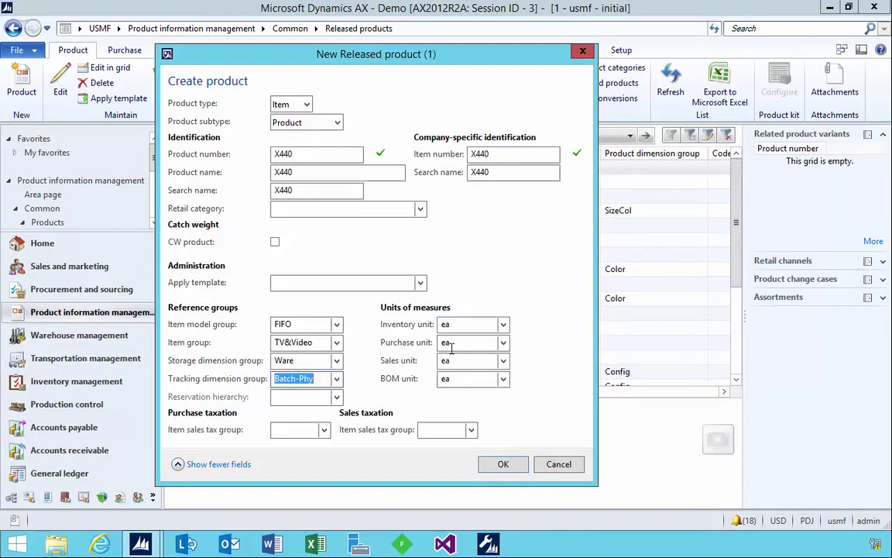
{"action": "left_click", "coordinate": [499, 467]}
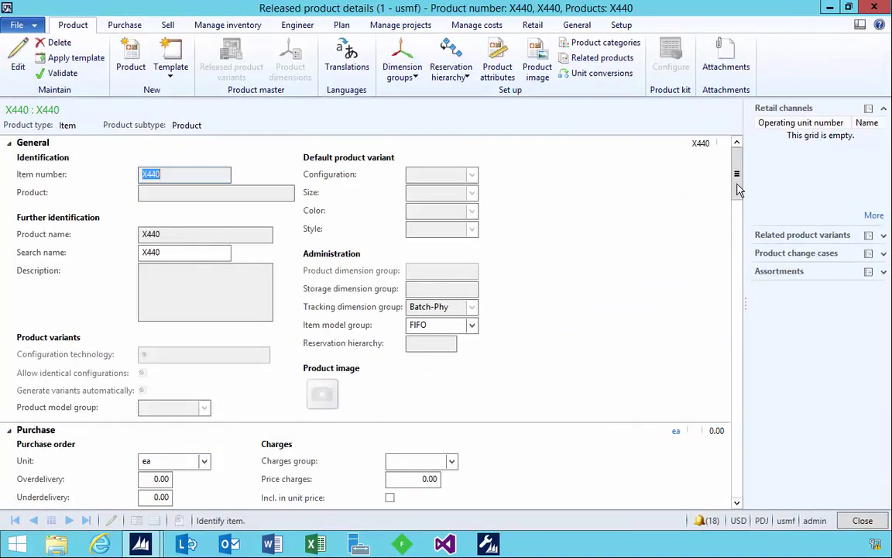
Step: Set the purchase price of product X440 to 50.00
{"action": "scroll", "coordinate": [736, 186], "scroll_direction": "down", "scroll_amount": 1}
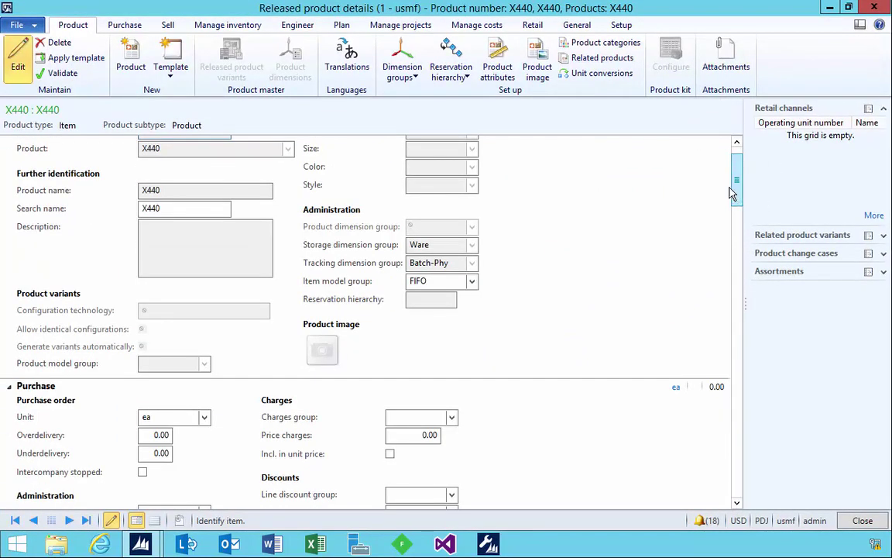
{"action": "left_click_drag", "start_coordinate": [734, 192], "coordinate": [740, 235]}
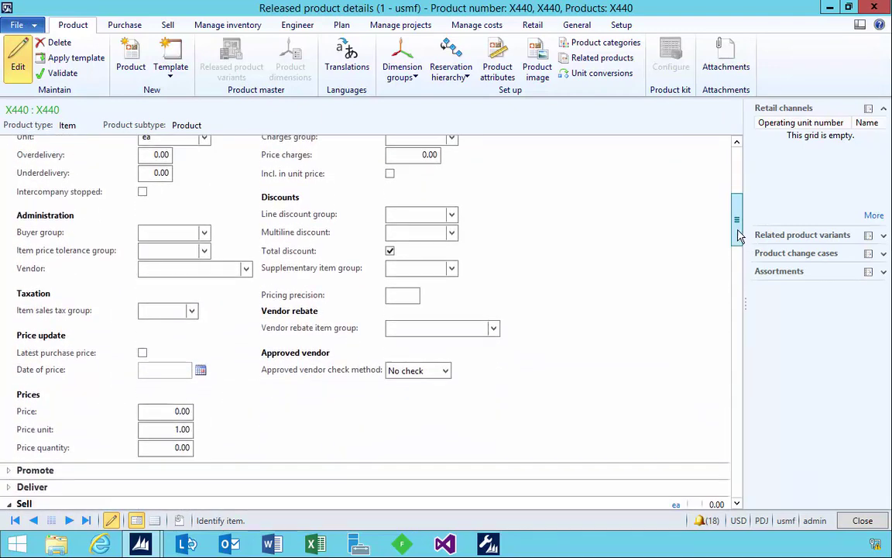
{"action": "left_click", "coordinate": [169, 411]}
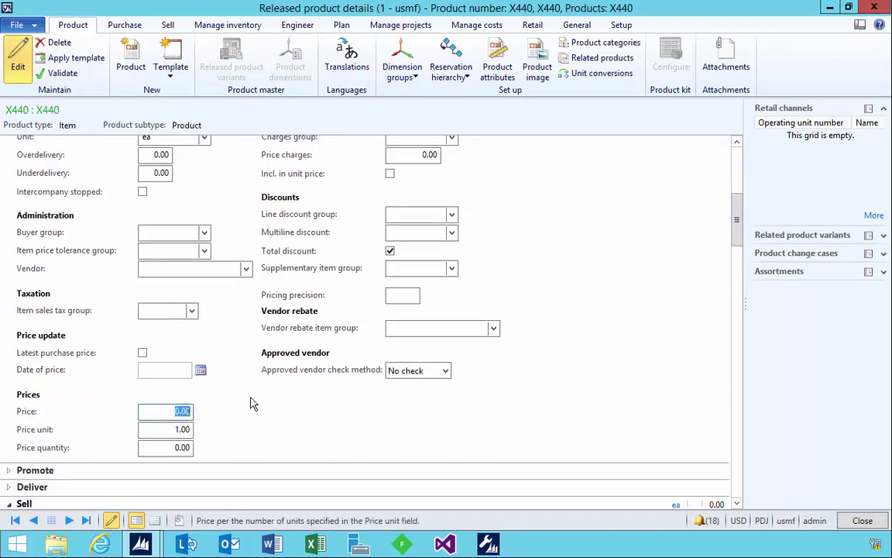
{"action": "type", "text": "50"}
{"action": "key", "text": "Tab"}
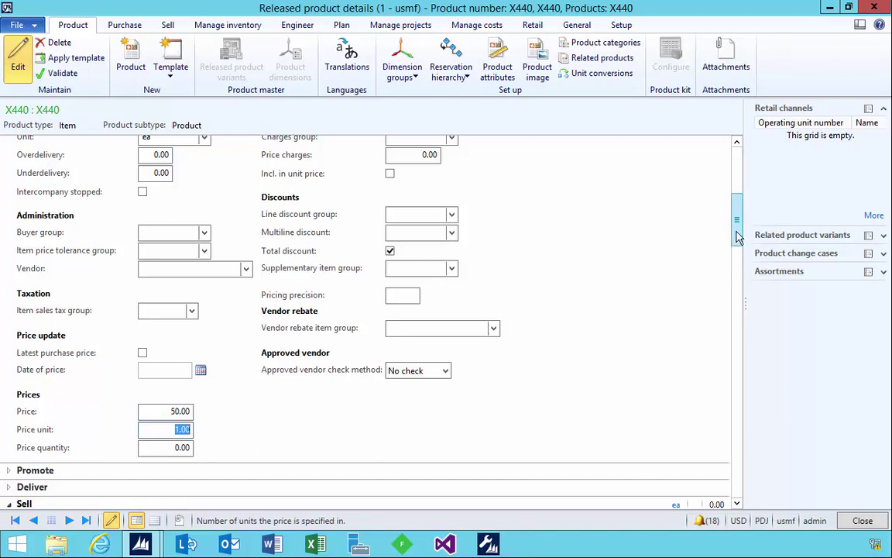
Step: Set the base sales price of product X440 to 100.00
{"action": "scroll", "coordinate": [737, 244], "scroll_direction": "down", "scroll_amount": 12}
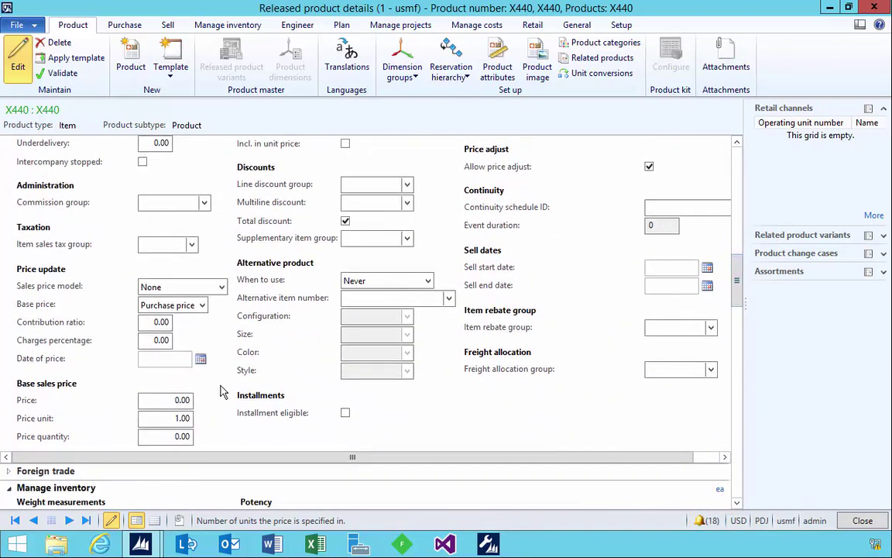
{"action": "left_click", "coordinate": [164, 401]}
{"action": "type", "text": "100"}
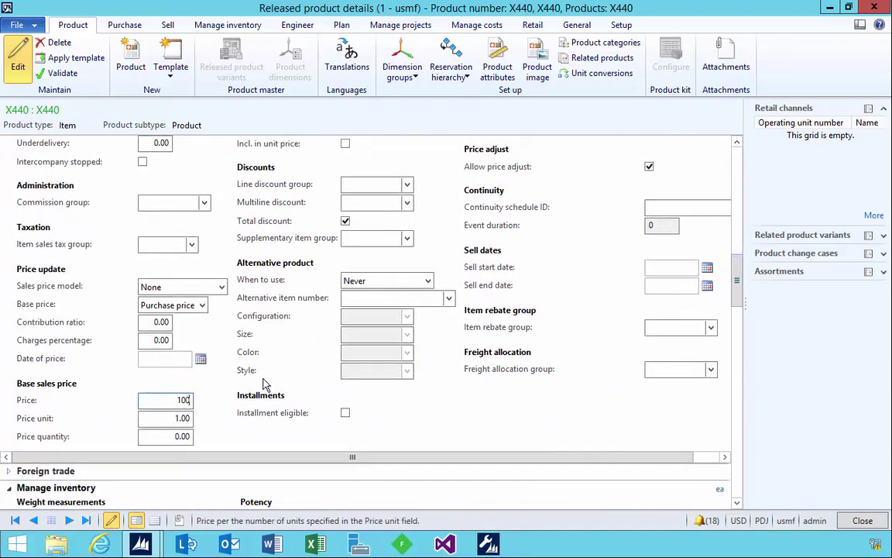
{"action": "key", "text": "Tab"}
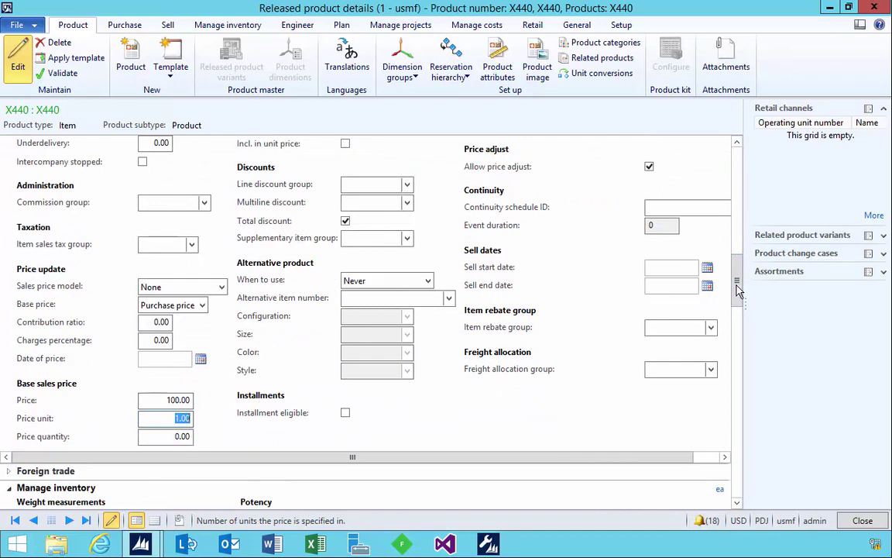
Step: Assign the BatchAuto number group as the product's batch number group for inventory tracking
{"action": "scroll", "coordinate": [735, 285], "scroll_direction": "down", "scroll_amount": 5}
{"action": "scroll", "coordinate": [745, 336], "scroll_direction": "down", "scroll_amount": 1}
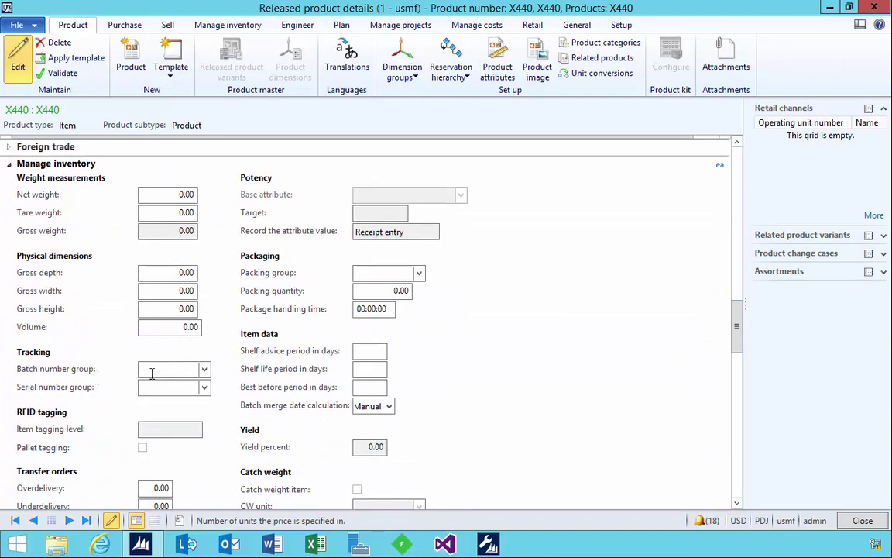
{"action": "left_click", "coordinate": [204, 369]}
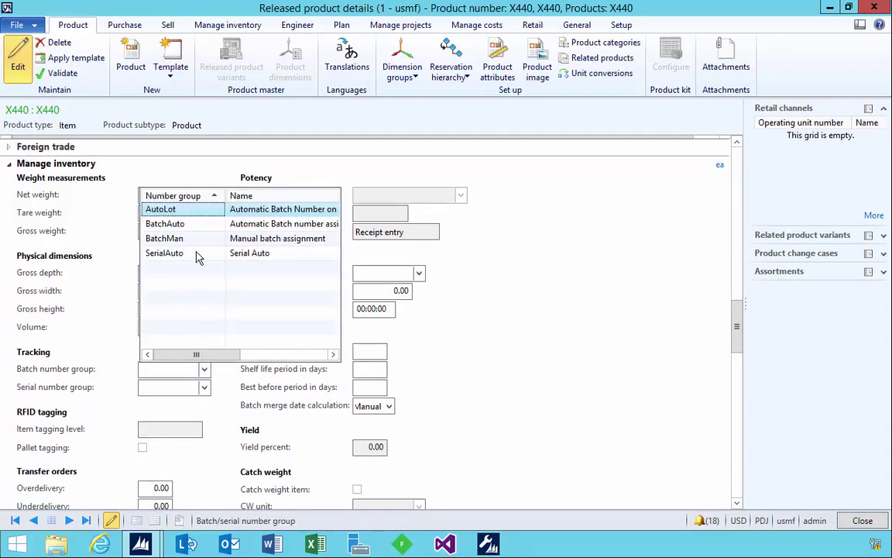
{"action": "left_click", "coordinate": [154, 226]}
{"action": "left_click", "coordinate": [162, 368]}
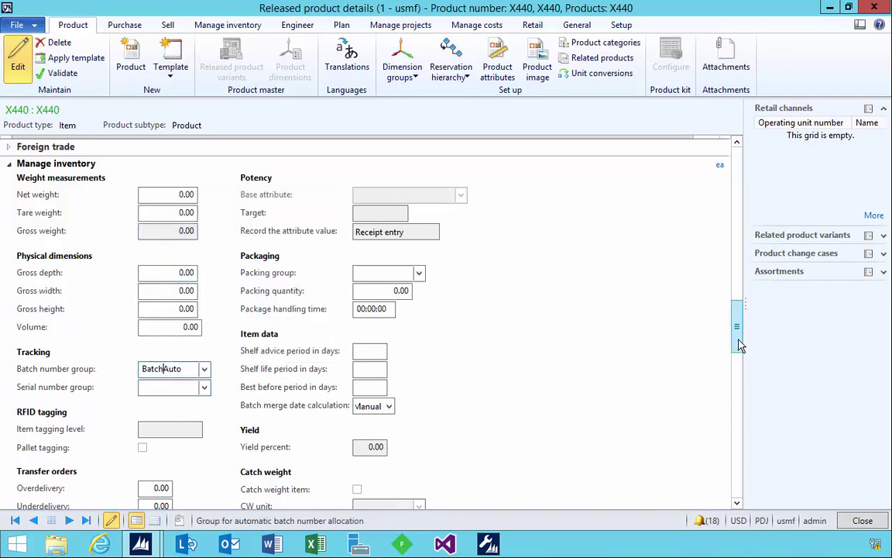
Step: Set the cost price of product X440 to 50.00 in its cost management details
{"action": "left_click_drag", "start_coordinate": [737, 345], "coordinate": [736, 444]}
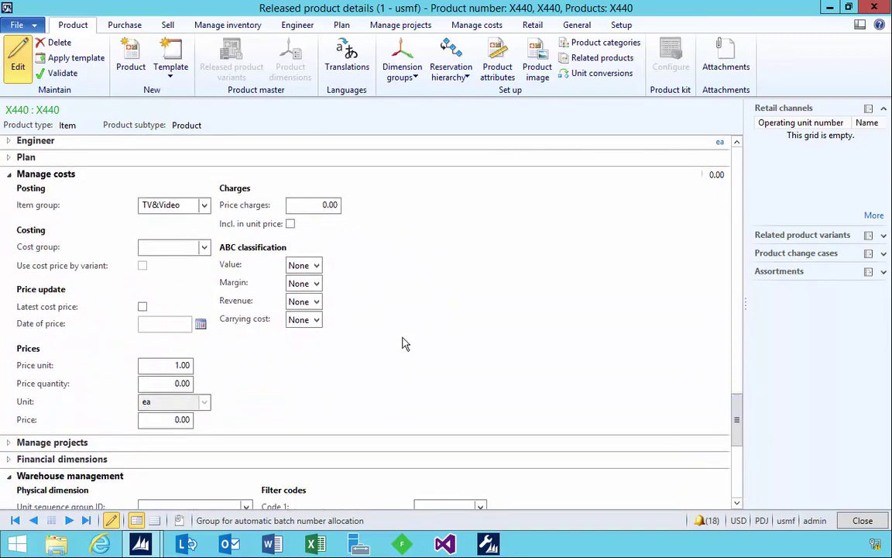
{"action": "left_click", "coordinate": [177, 420]}
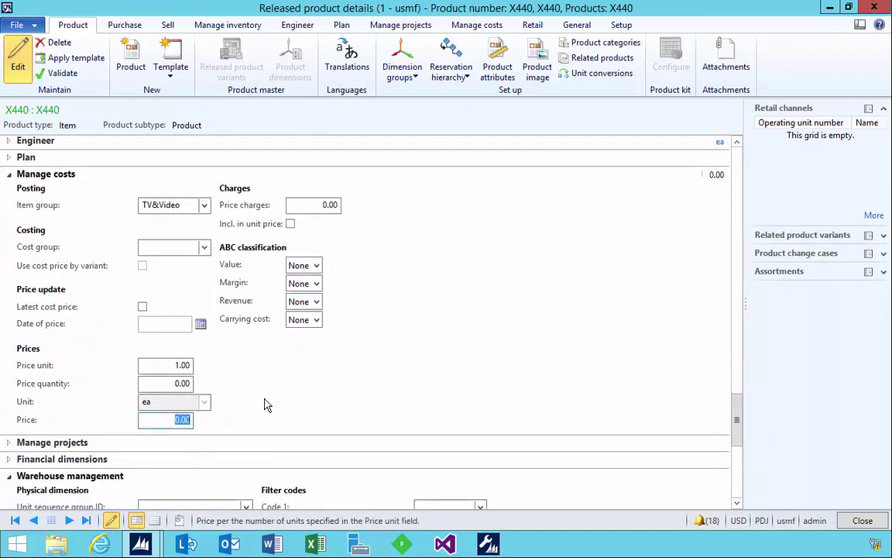
{"action": "type", "text": "50"}
{"action": "key", "text": "Tab"}
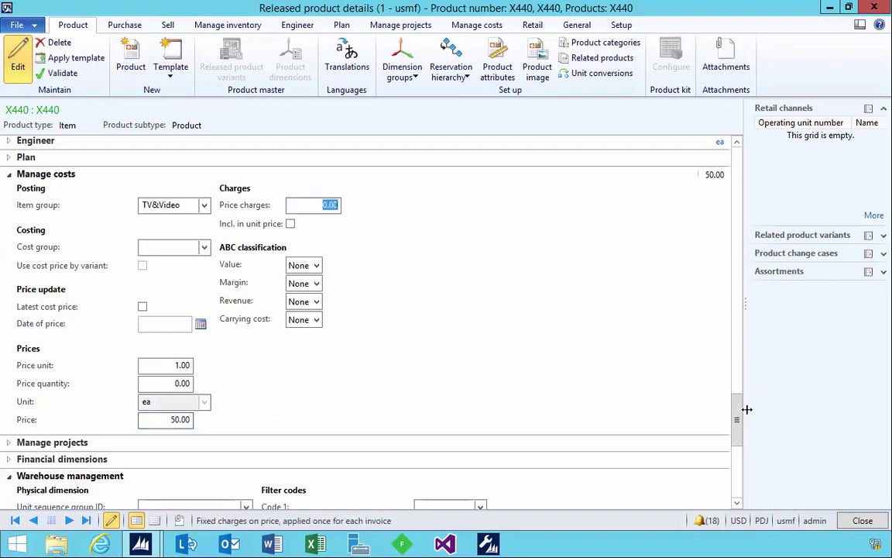
Step: Assign the unit sequence group Ea to product X440 in its warehouse management details
{"action": "left_click_drag", "start_coordinate": [737, 419], "coordinate": [732, 456]}
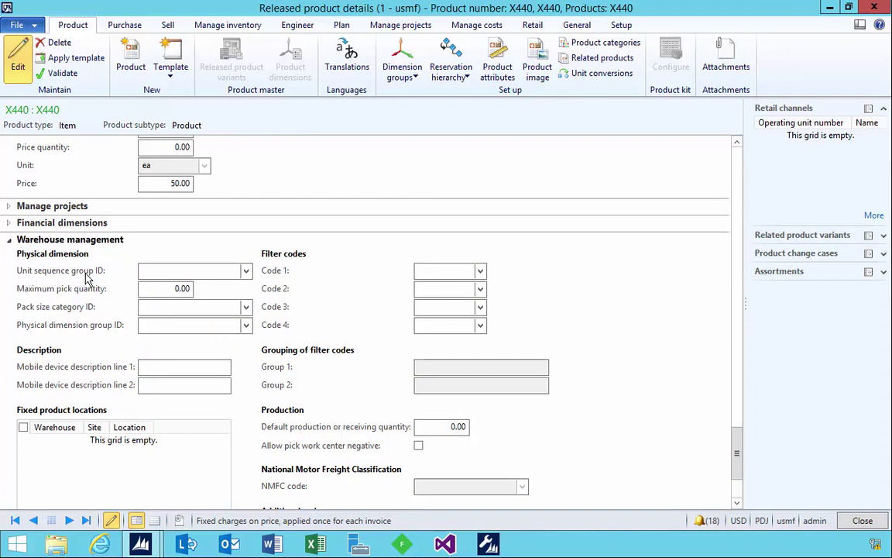
{"action": "left_click", "coordinate": [236, 270]}
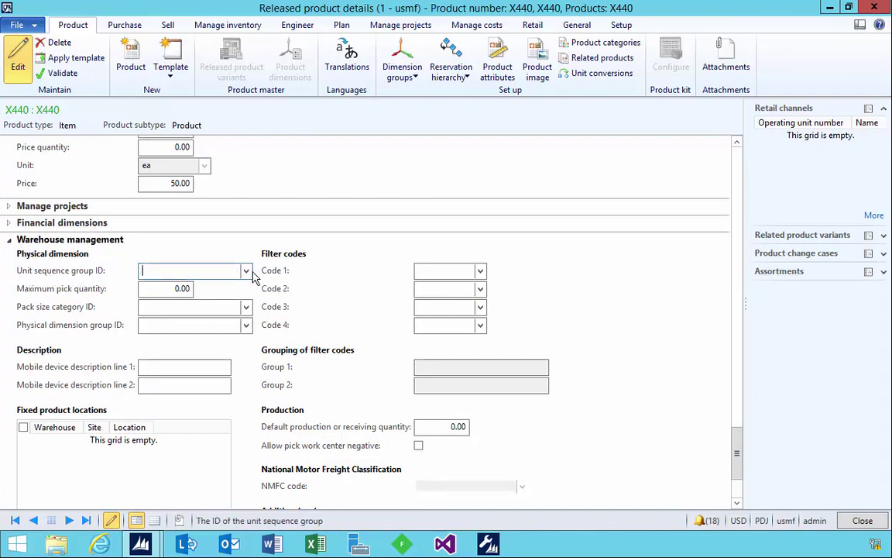
{"action": "left_click", "coordinate": [246, 271]}
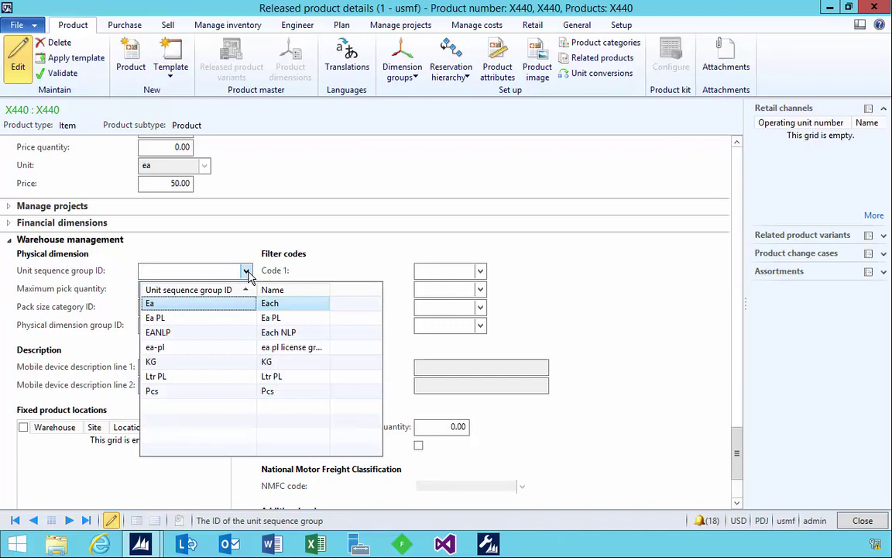
{"action": "left_click", "coordinate": [162, 308]}
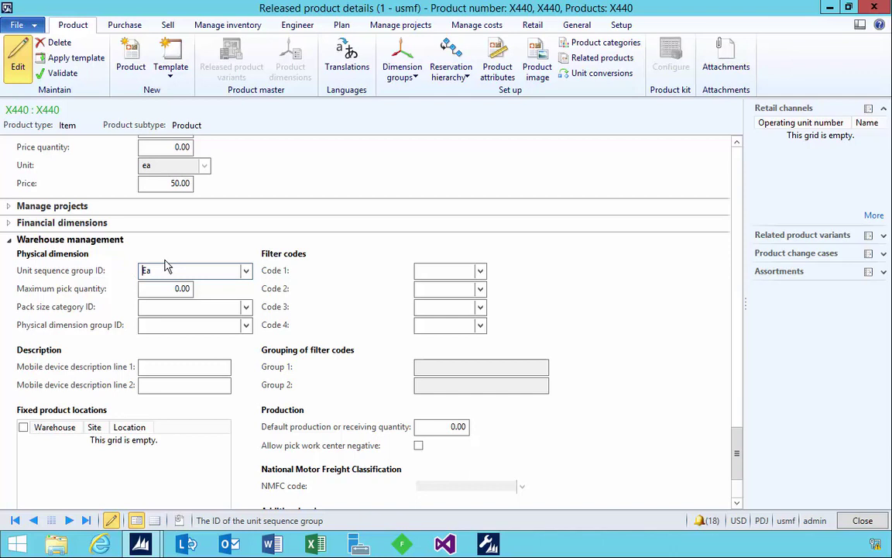
Step: Set the purchase, inventory and sales sites to 2 in the product's default order settings
{"action": "left_click_drag", "start_coordinate": [733, 454], "coordinate": [736, 467]}
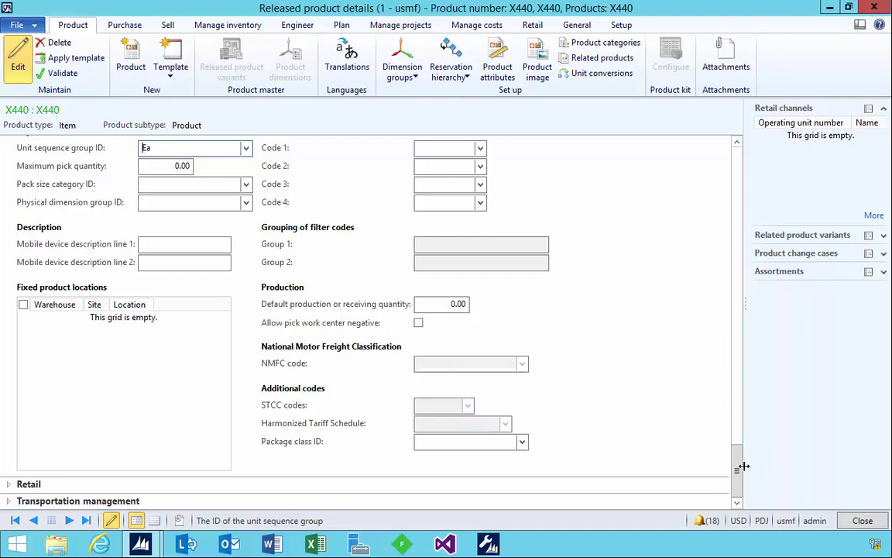
{"action": "left_click_drag", "start_coordinate": [738, 473], "coordinate": [755, 174]}
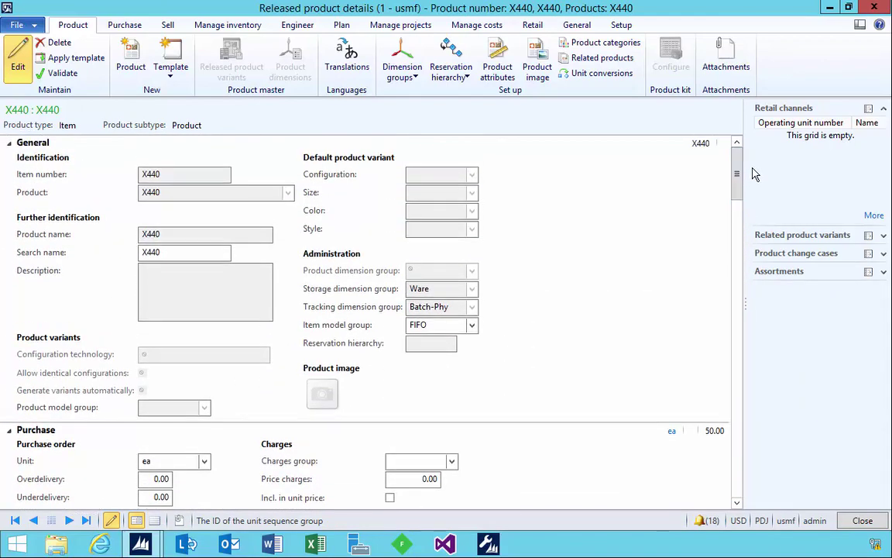
{"action": "left_click", "coordinate": [341, 25]}
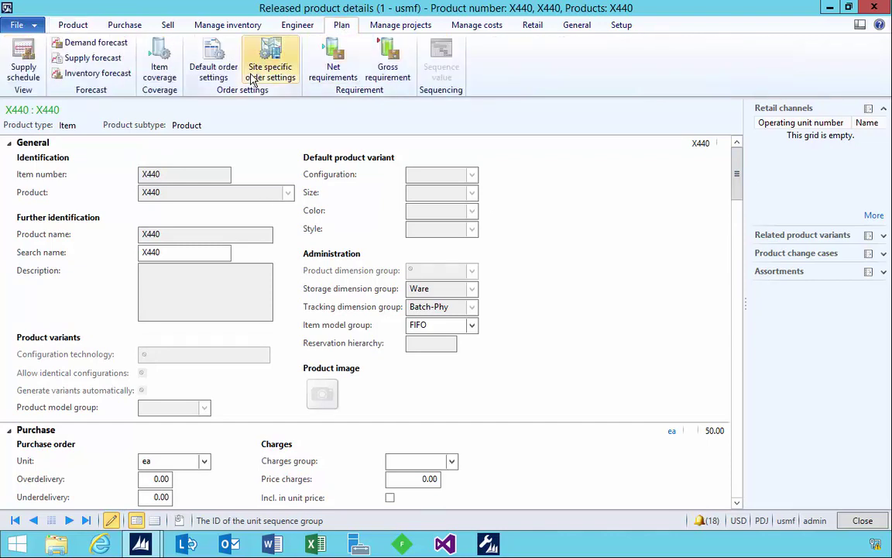
{"action": "left_click", "coordinate": [213, 64]}
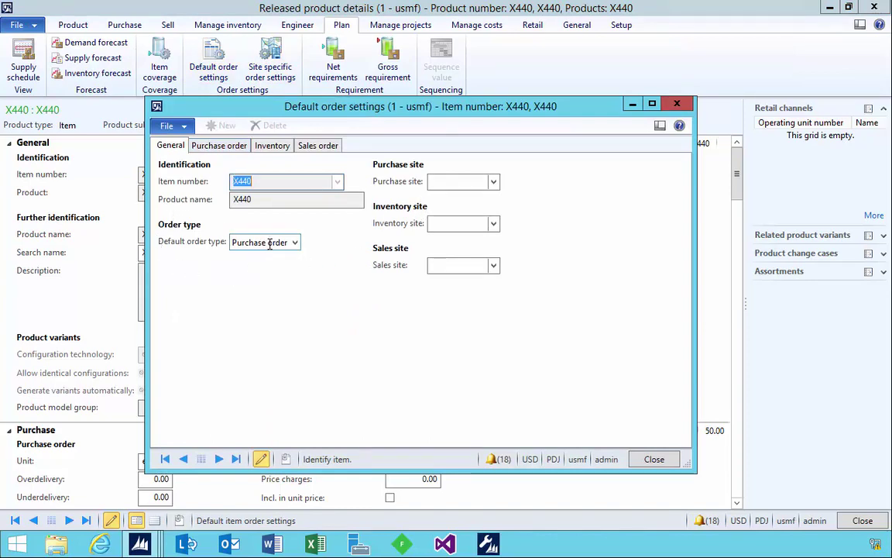
{"action": "left_click", "coordinate": [441, 183]}
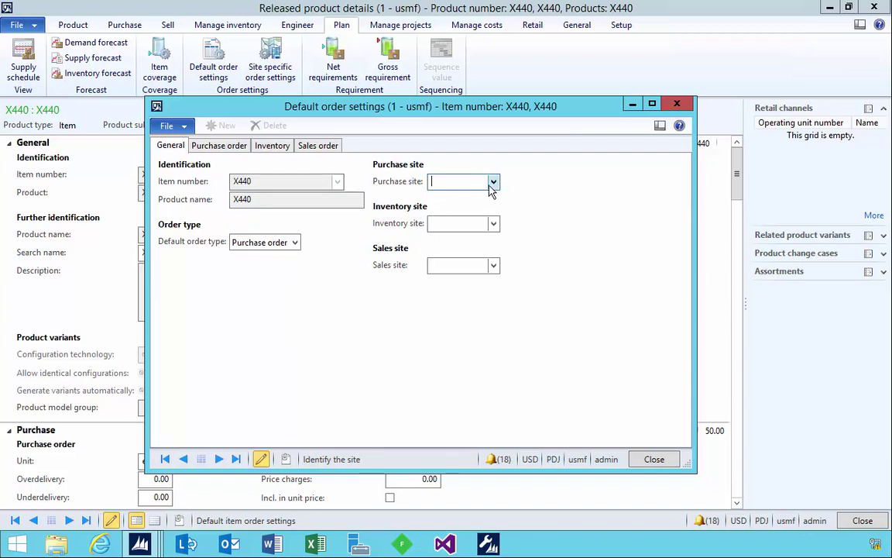
{"action": "type", "text": "2"}
{"action": "key", "text": "Tab"}
{"action": "key", "text": "Tab"}
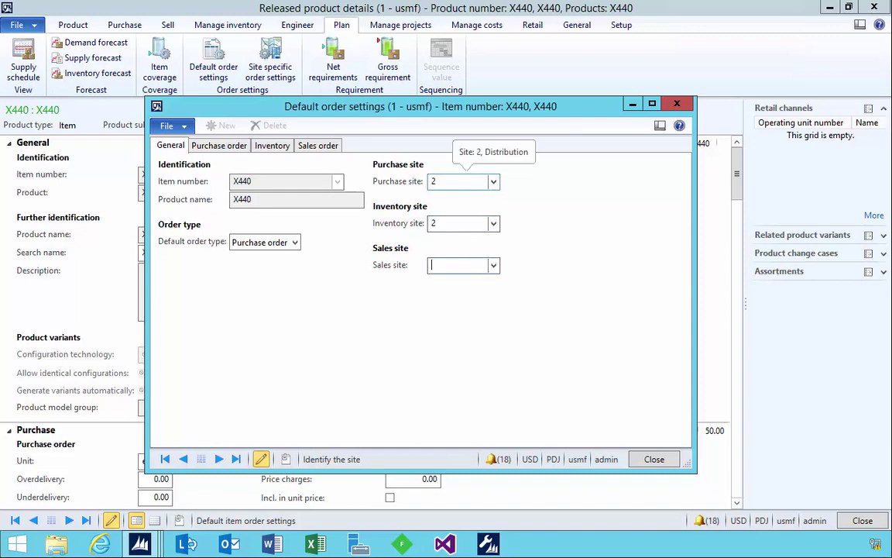
{"action": "key", "text": "Tab"}
{"action": "key", "text": "Escape"}
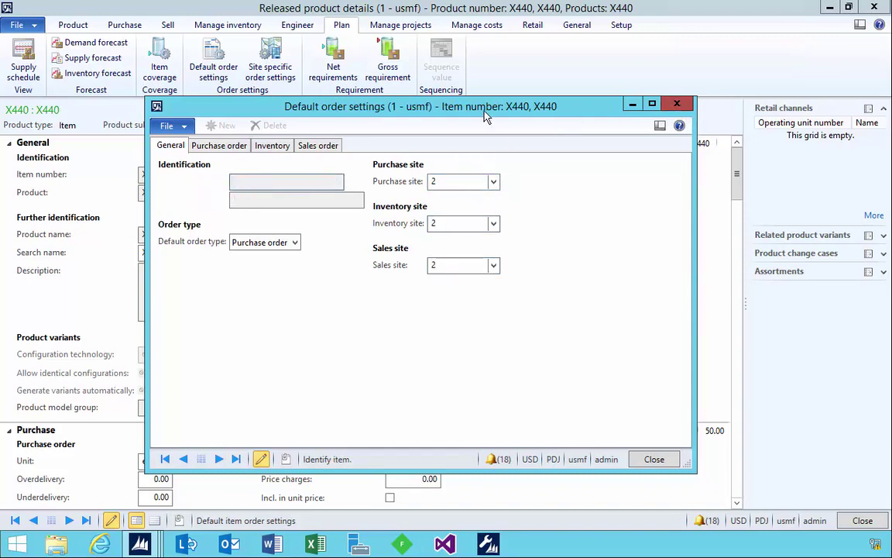
Step: Add a site specific order setting for site 2 with purchase warehouse 24
{"action": "left_click", "coordinate": [262, 74]}
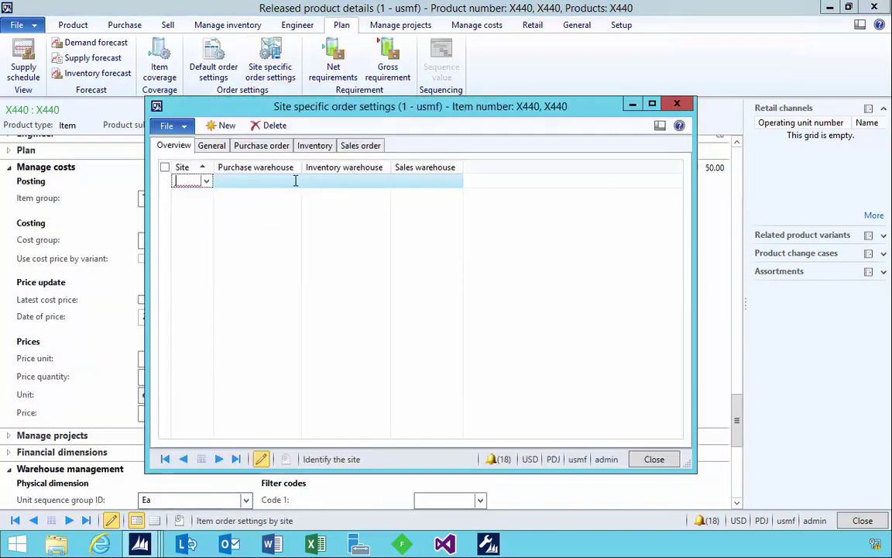
{"action": "type", "text": "2"}
{"action": "key", "text": "Tab"}
{"action": "type", "text": "2"}
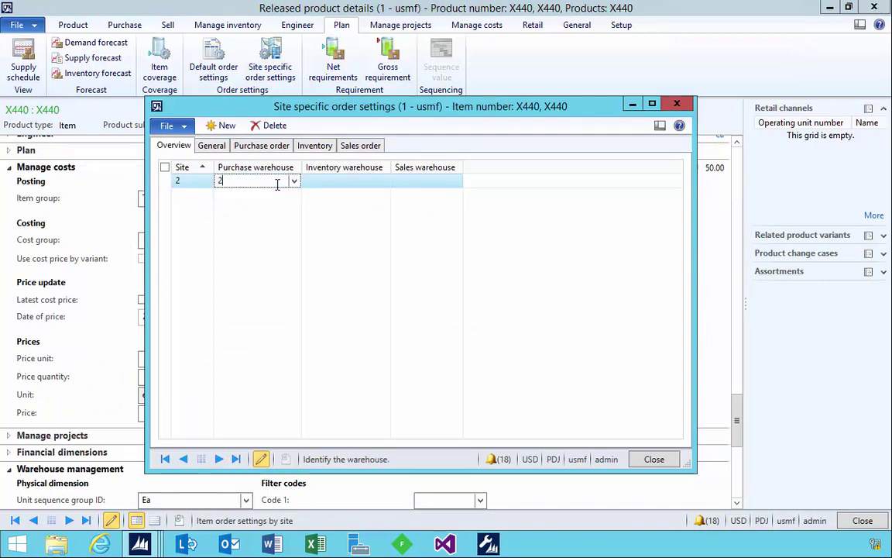
{"action": "type", "text": "4"}
{"action": "key", "text": "Tab"}
Step: Check the warehouse management setup in the details of purchase warehouse 24
{"action": "left_click", "coordinate": [251, 179]}
{"action": "right_click", "coordinate": [252, 180]}
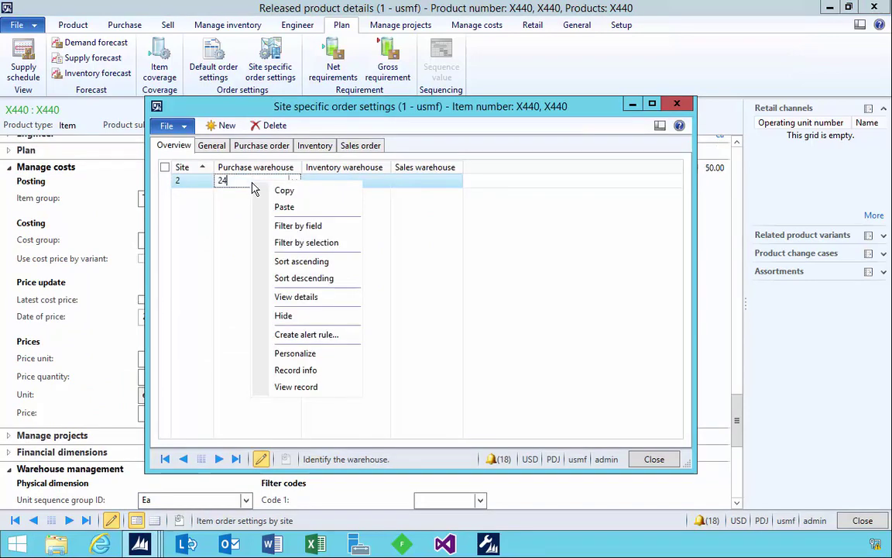
{"action": "left_click", "coordinate": [288, 300]}
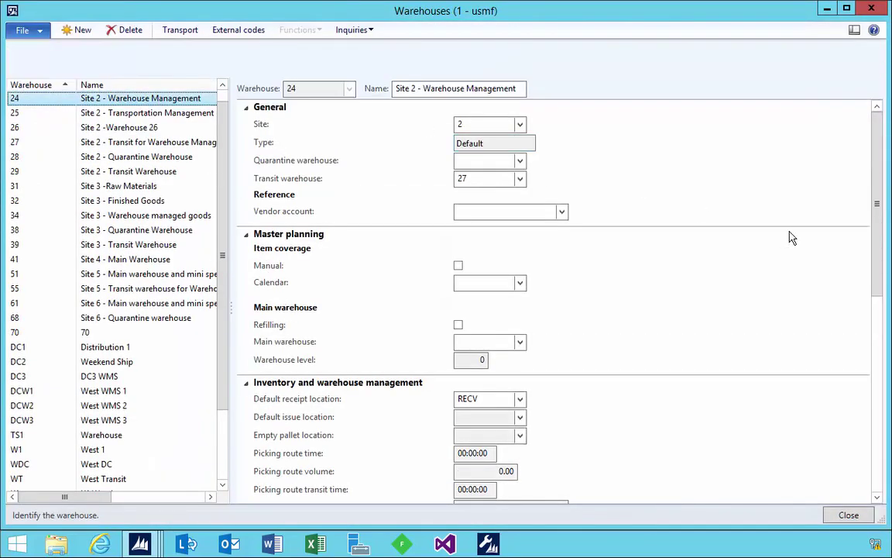
{"action": "scroll", "coordinate": [685, 354], "scroll_direction": "down", "scroll_amount": 10}
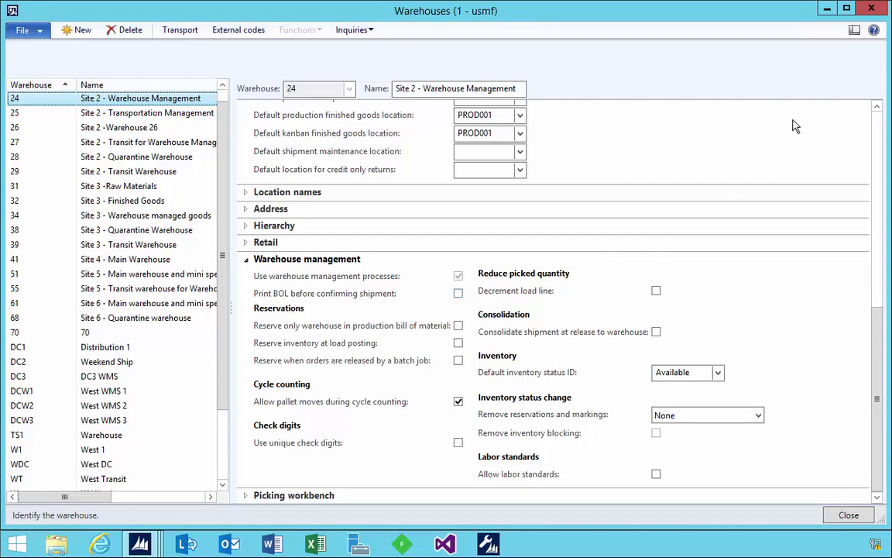
{"action": "left_click", "coordinate": [869, 9]}
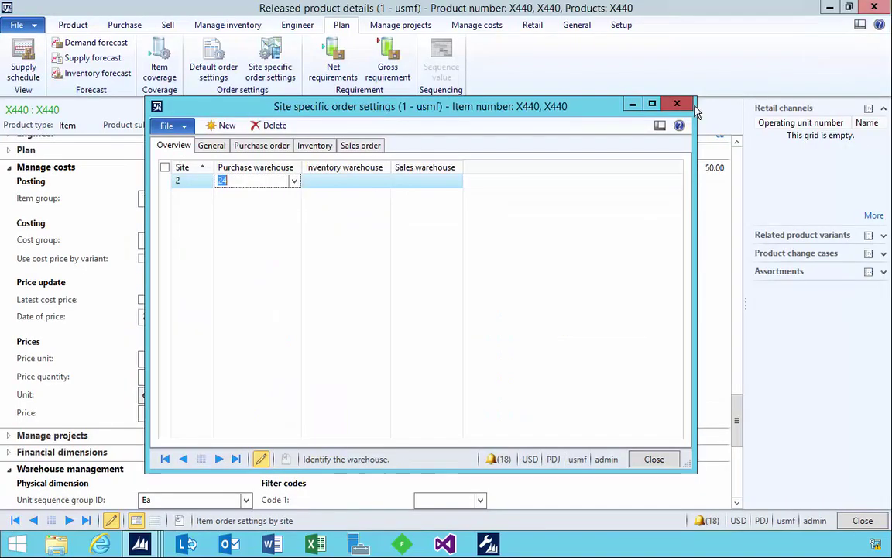
Step: Set the inventory and sales warehouses to 24 for site 2 and close the site specific order settings
{"action": "left_click", "coordinate": [330, 180]}
{"action": "type", "text": "24"}
{"action": "key", "text": "Tab"}
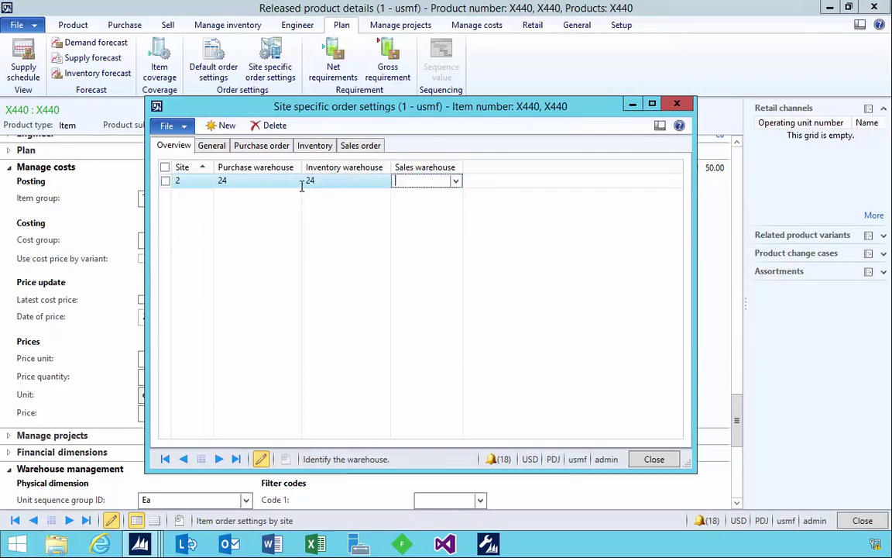
{"action": "left_click", "coordinate": [297, 182]}
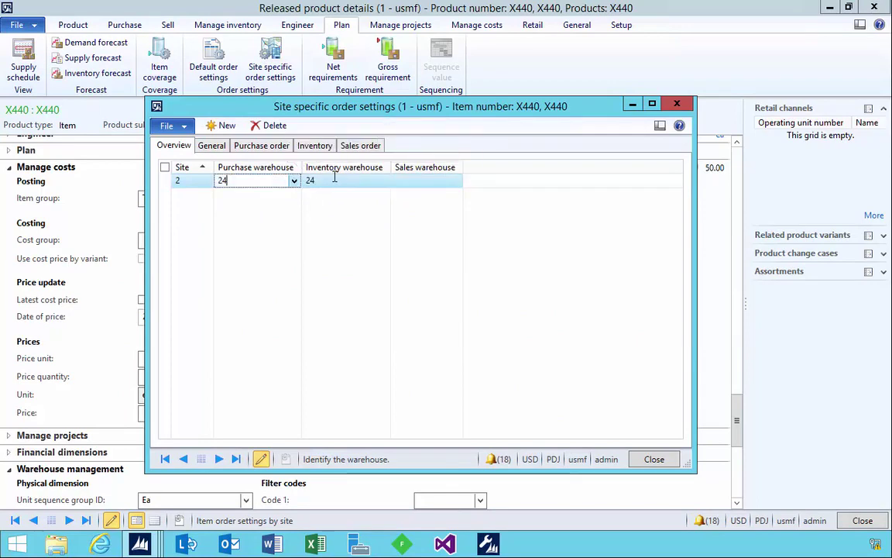
{"action": "left_click", "coordinate": [336, 179]}
{"action": "left_click", "coordinate": [408, 183]}
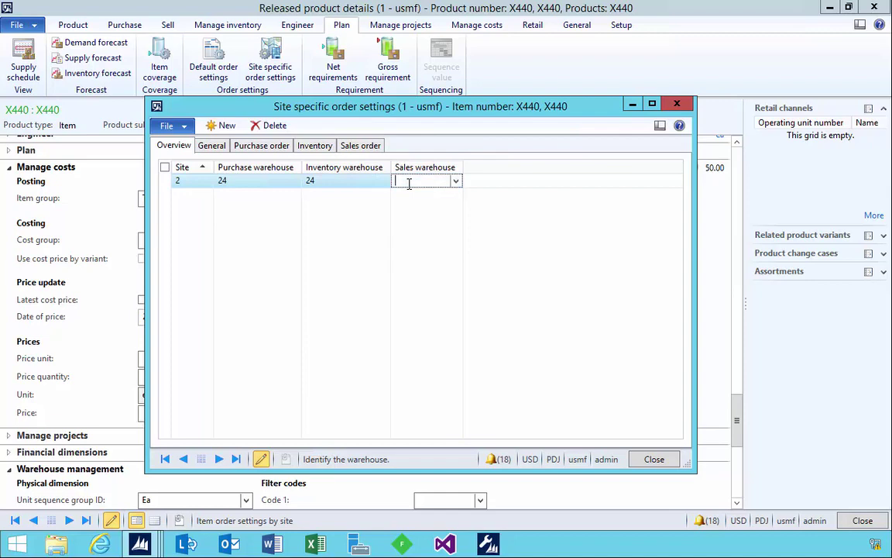
{"action": "type", "text": "24"}
{"action": "left_click", "coordinate": [368, 182]}
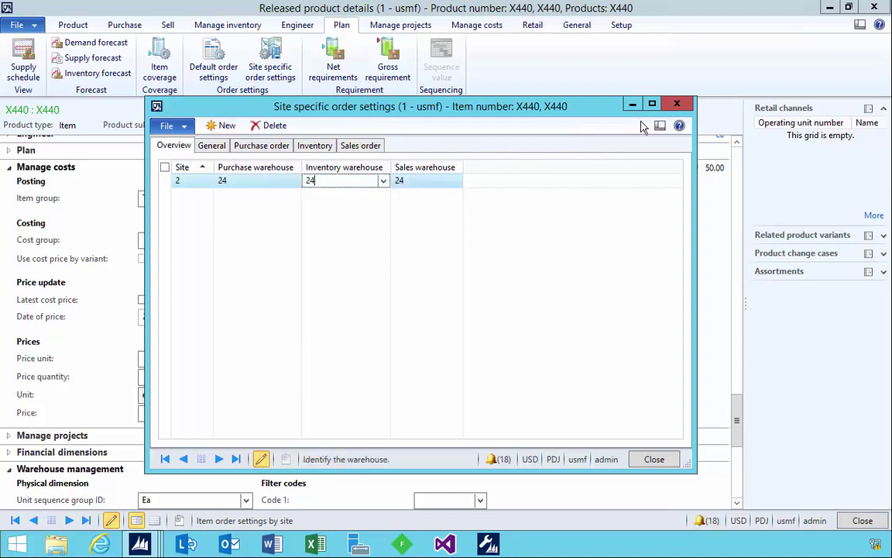
{"action": "left_click", "coordinate": [677, 103]}
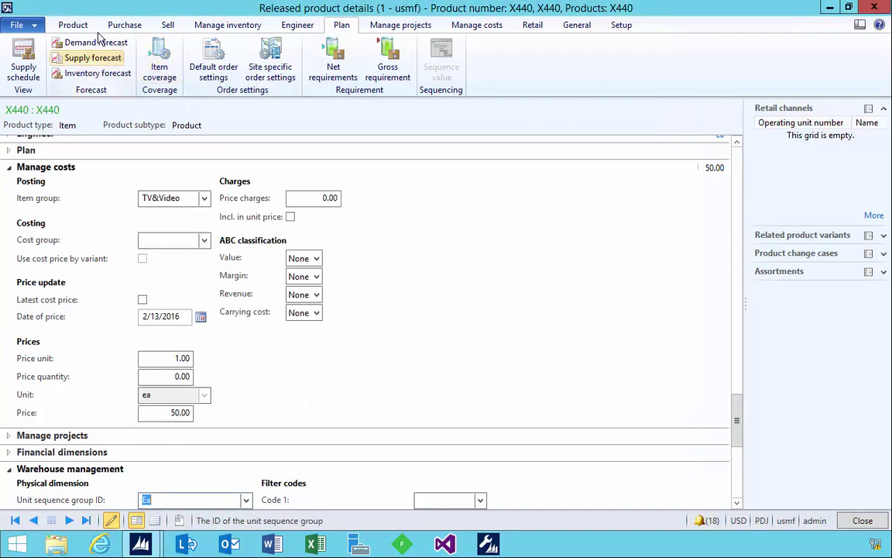
Step: Open the reservation hierarchy assignment for X440 and compare the levels of the Batch and BatchAbove hierarchies
{"action": "left_click", "coordinate": [73, 25]}
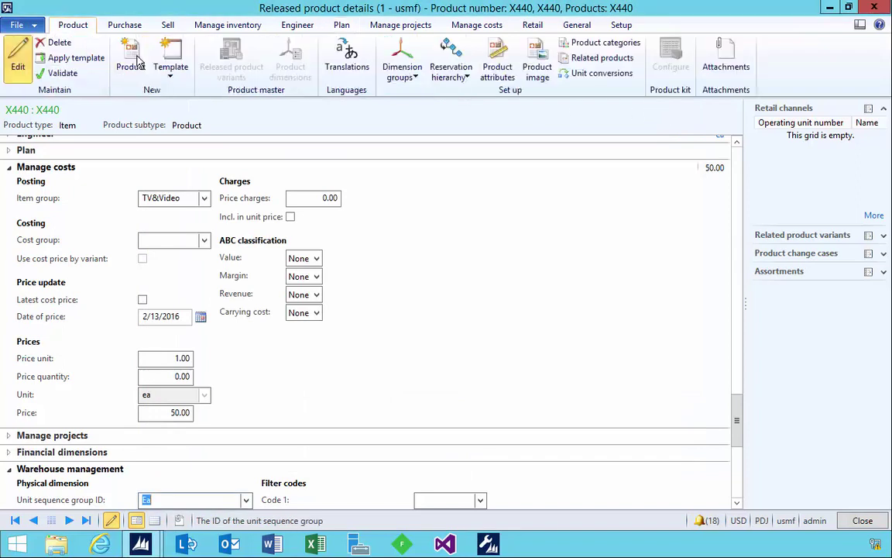
{"action": "left_click", "coordinate": [452, 68]}
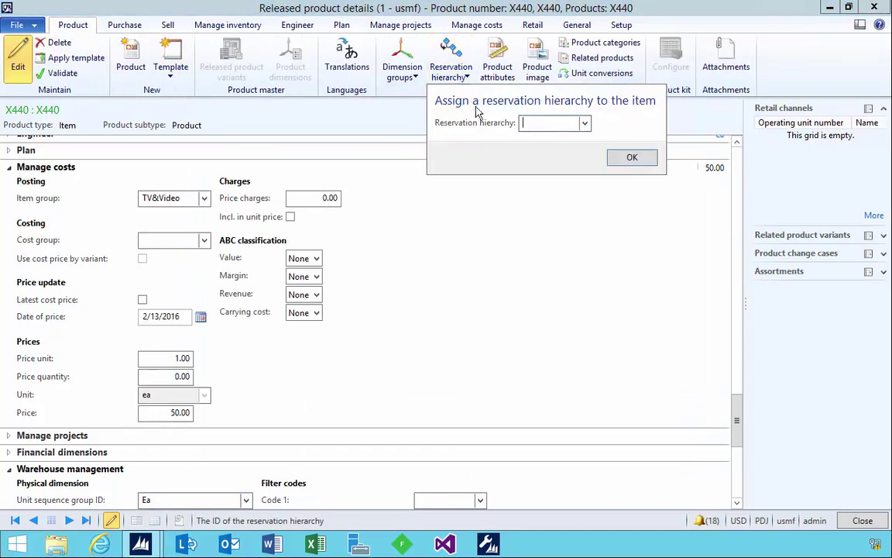
{"action": "left_click", "coordinate": [584, 124]}
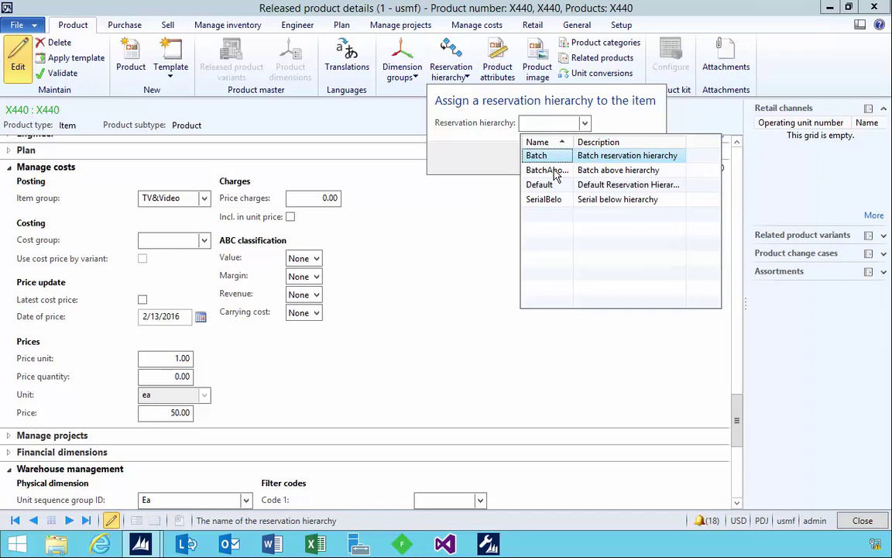
{"action": "right_click", "coordinate": [544, 124]}
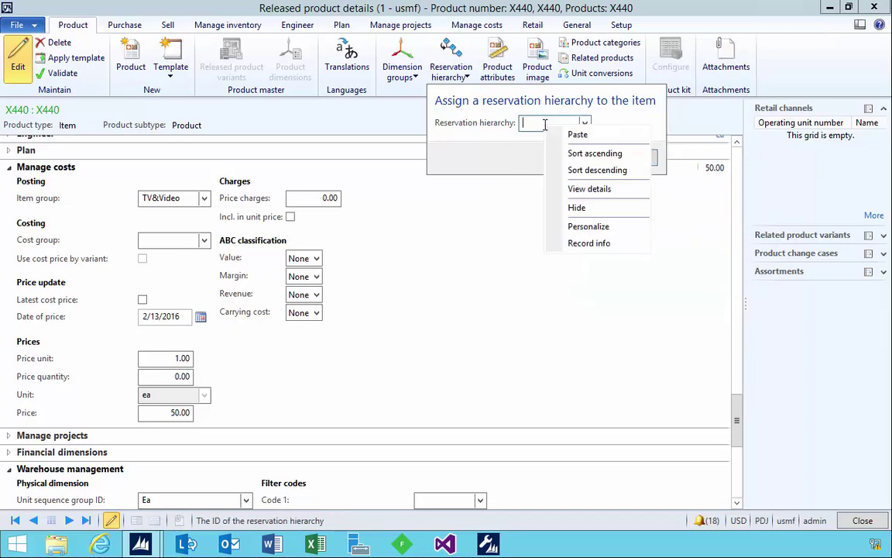
{"action": "left_click", "coordinate": [577, 189]}
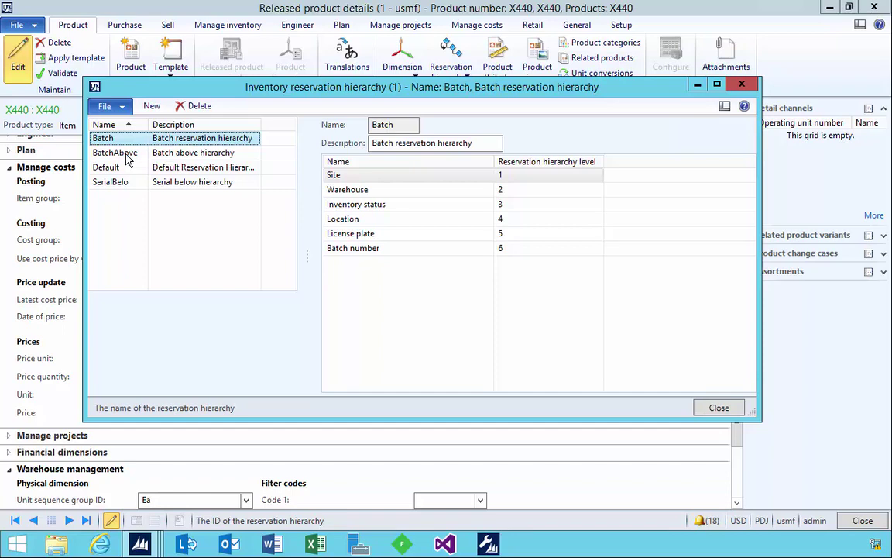
{"action": "left_click", "coordinate": [128, 160]}
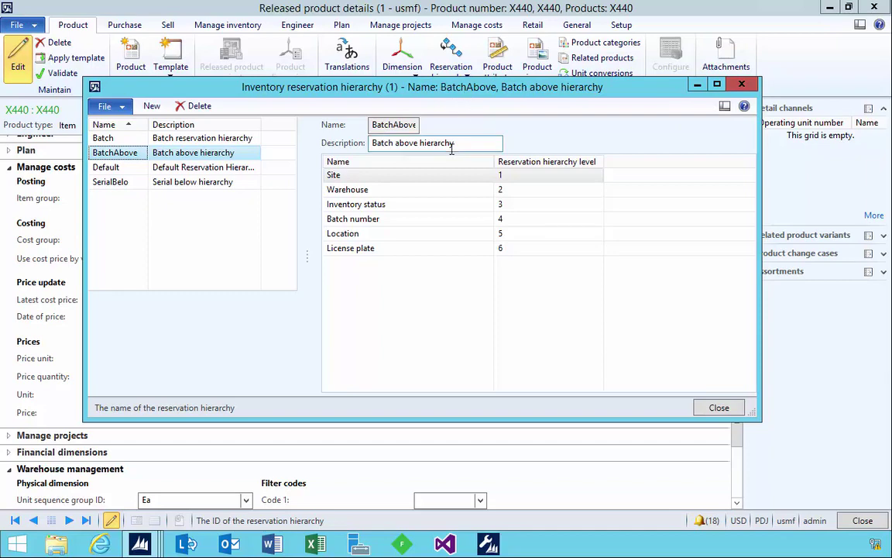
{"action": "left_click", "coordinate": [740, 87]}
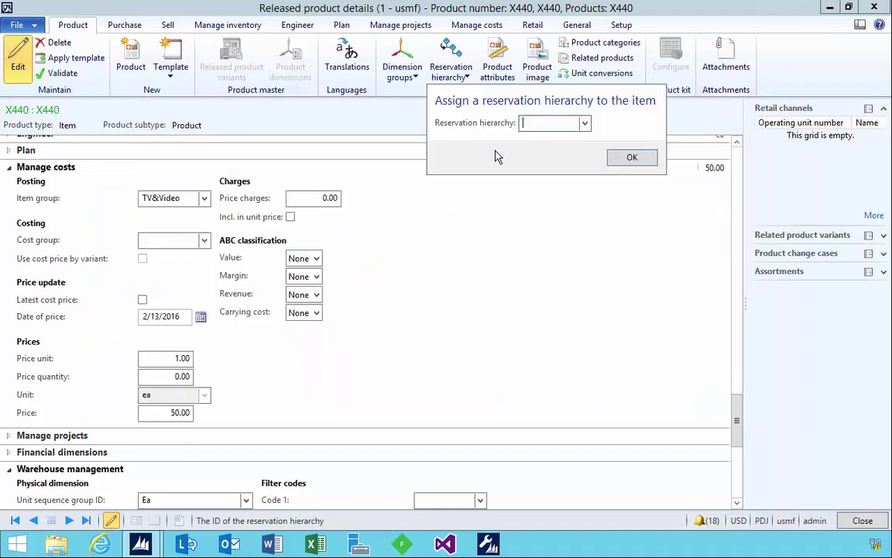
Step: Assign the BatchAbove reservation hierarchy to product X440
{"action": "left_click", "coordinate": [584, 123]}
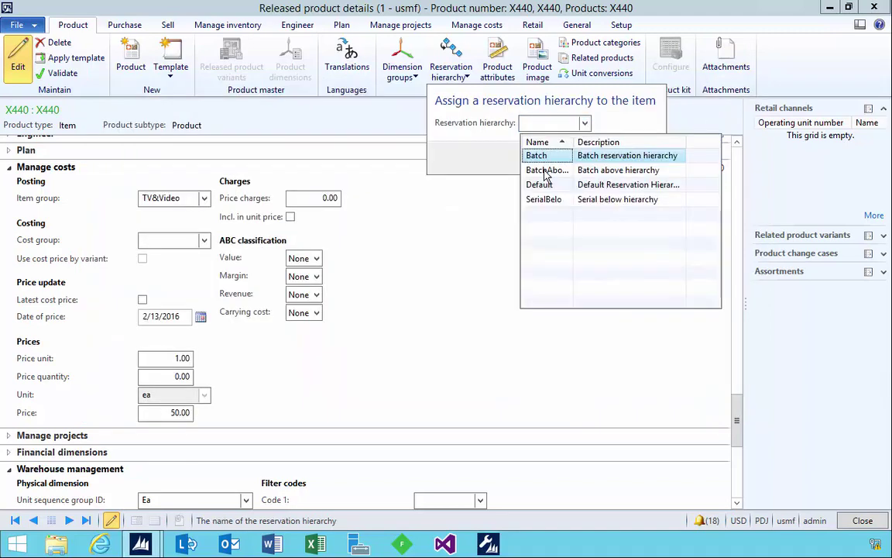
{"action": "left_click", "coordinate": [546, 171]}
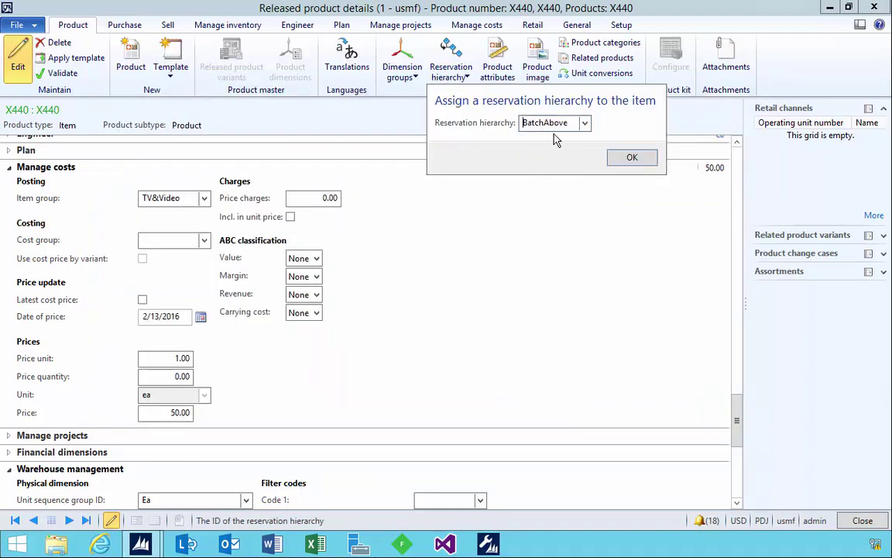
{"action": "left_click", "coordinate": [629, 160]}
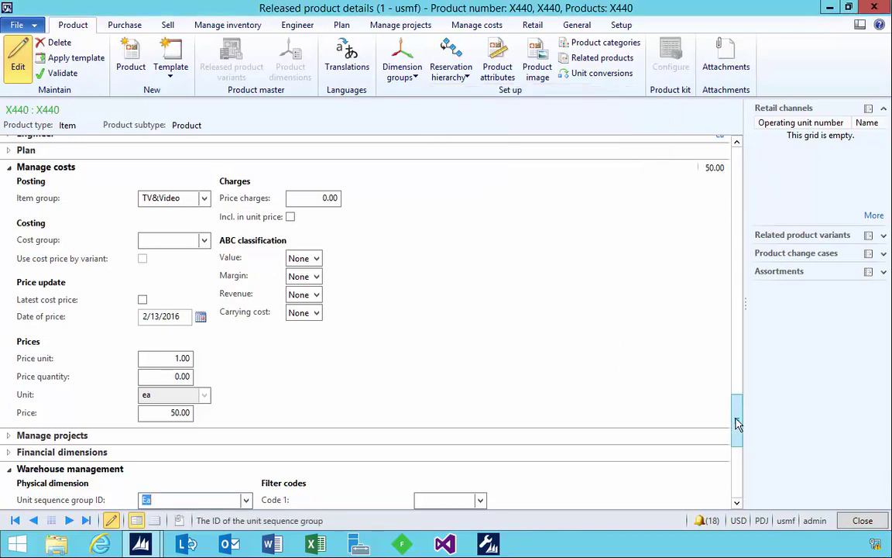
Step: Review X440's administration, inventory and warehouse management settings and return the released product record to view mode
{"action": "left_click_drag", "start_coordinate": [736, 412], "coordinate": [745, 184]}
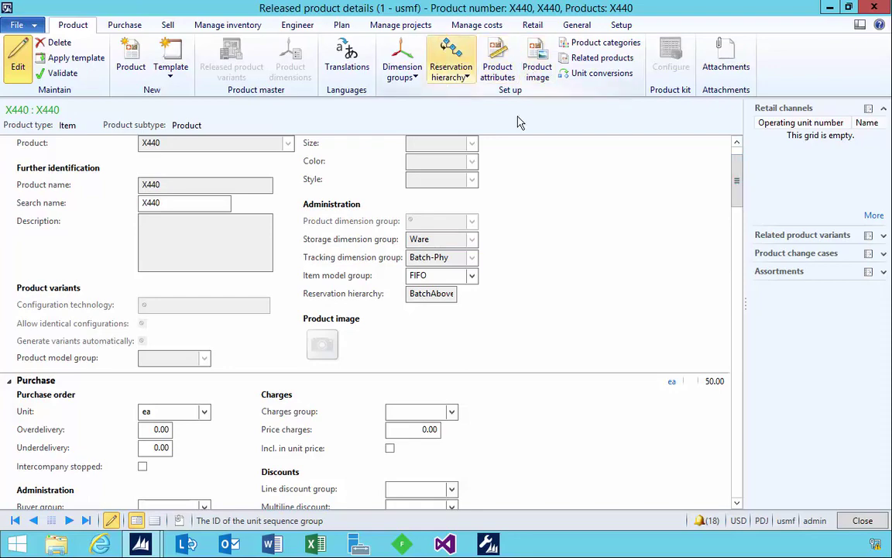
{"action": "left_click_drag", "start_coordinate": [739, 196], "coordinate": [740, 338]}
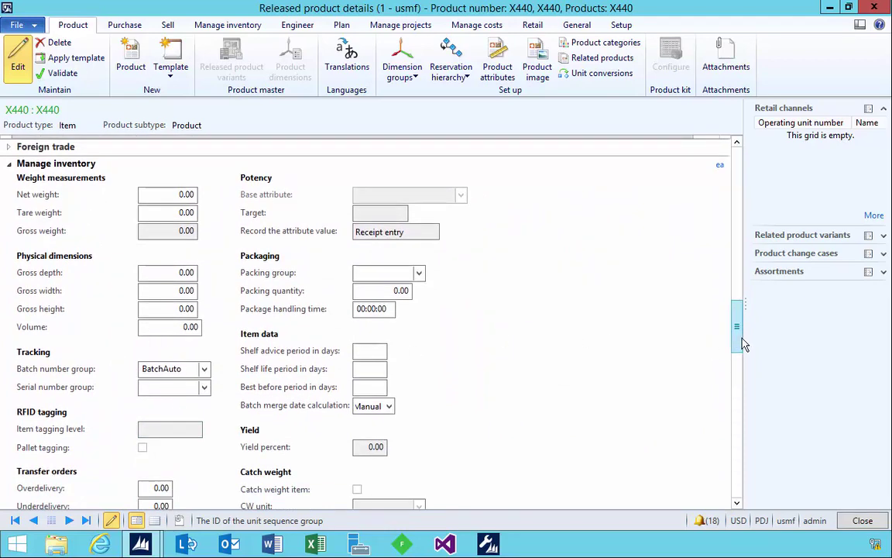
{"action": "left_click_drag", "start_coordinate": [741, 341], "coordinate": [737, 501]}
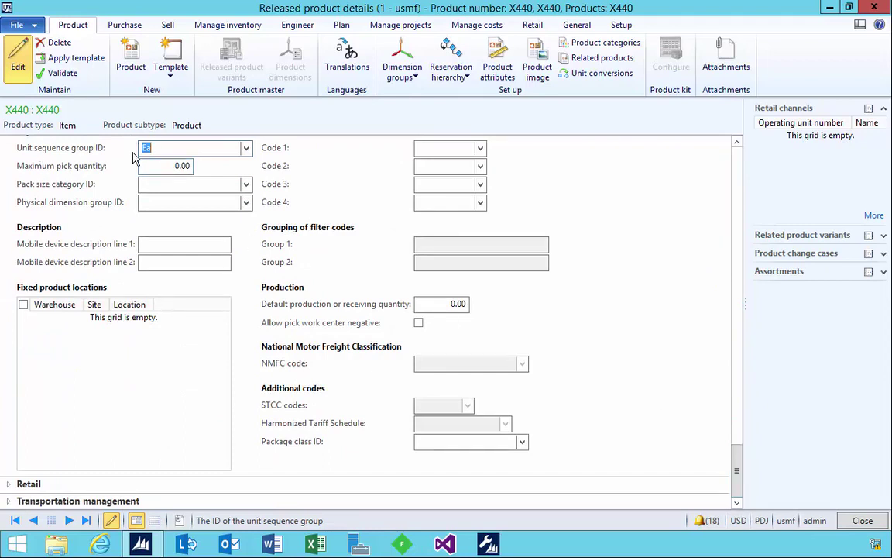
{"action": "left_click", "coordinate": [17, 61]}
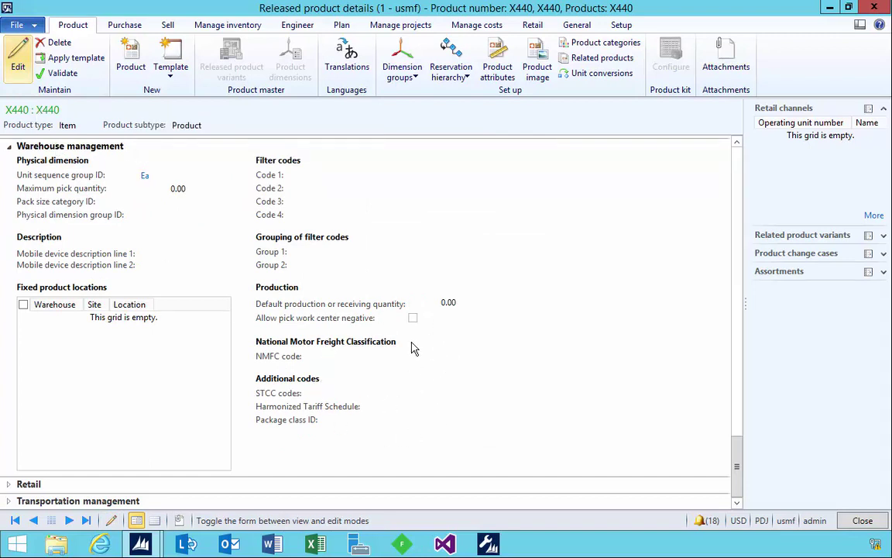
Step: Switch to the main Dynamics AX window and open the Product information management list of all products and product masters
{"action": "mouse_move", "coordinate": [141, 542]}
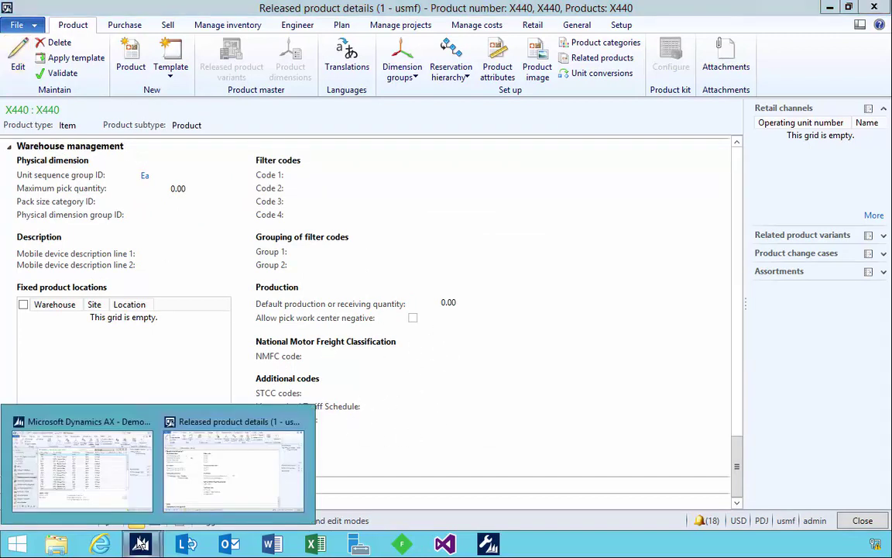
{"action": "left_click", "coordinate": [76, 481]}
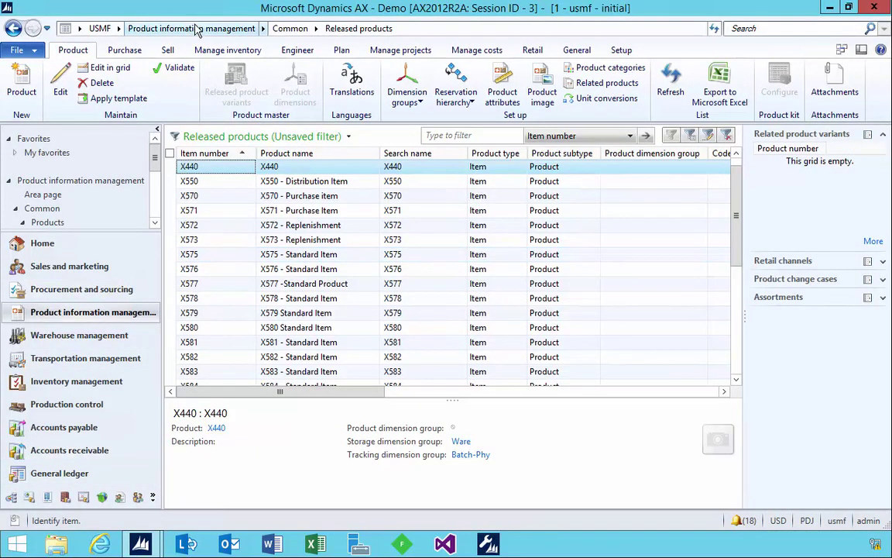
{"action": "left_click", "coordinate": [192, 28]}
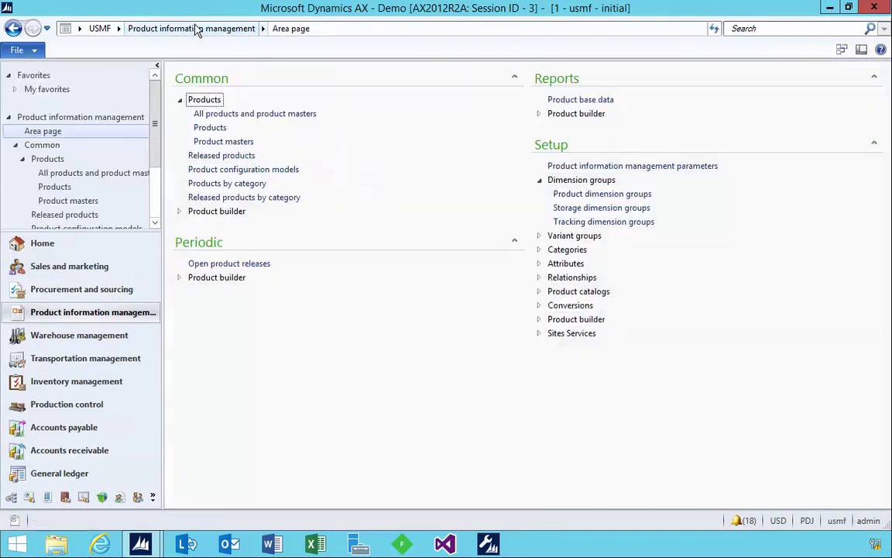
{"action": "left_click", "coordinate": [222, 116]}
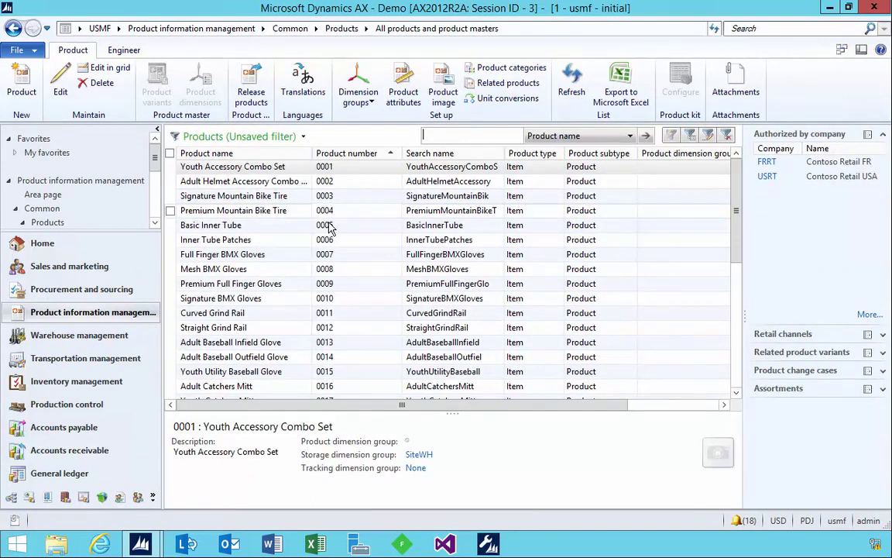
Step: Filter the list of all products and product masters by product number X440
{"action": "left_click", "coordinate": [329, 225]}
{"action": "right_click", "coordinate": [330, 228]}
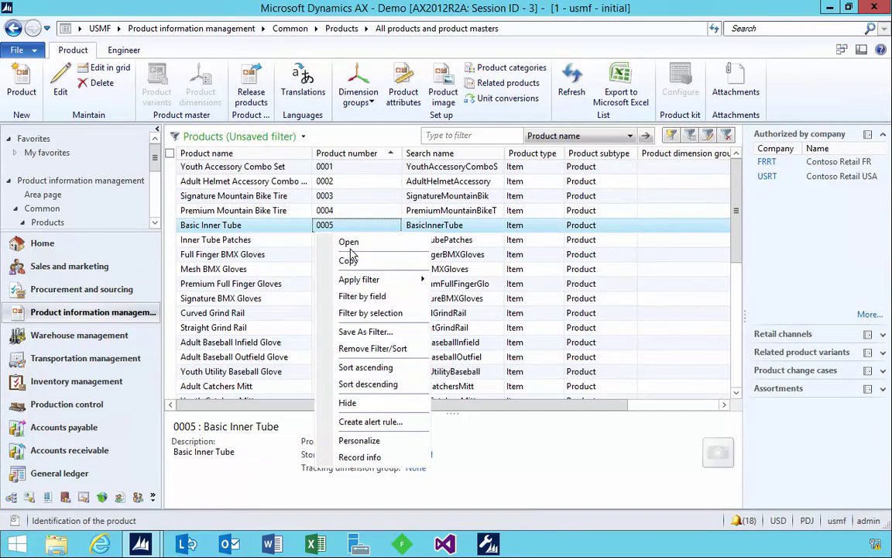
{"action": "left_click", "coordinate": [360, 296]}
{"action": "type", "text": "X440"}
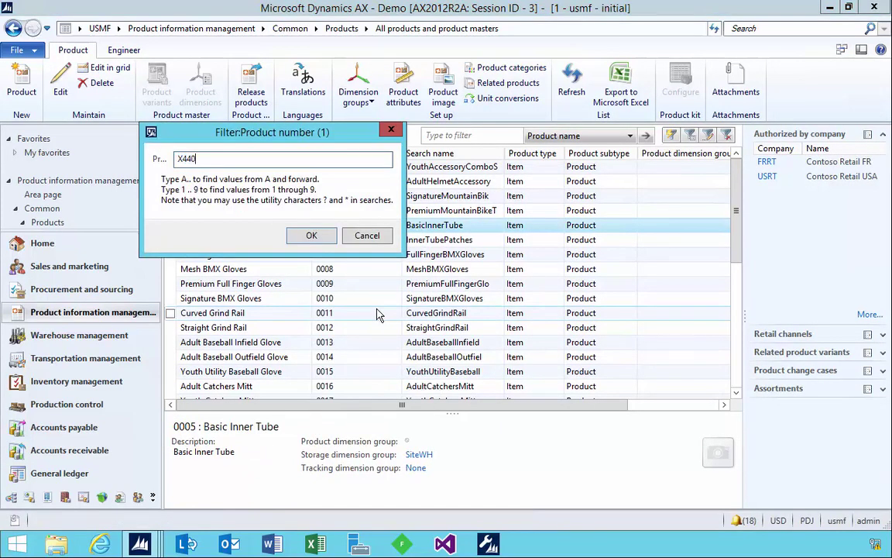
{"action": "key", "text": "Return"}
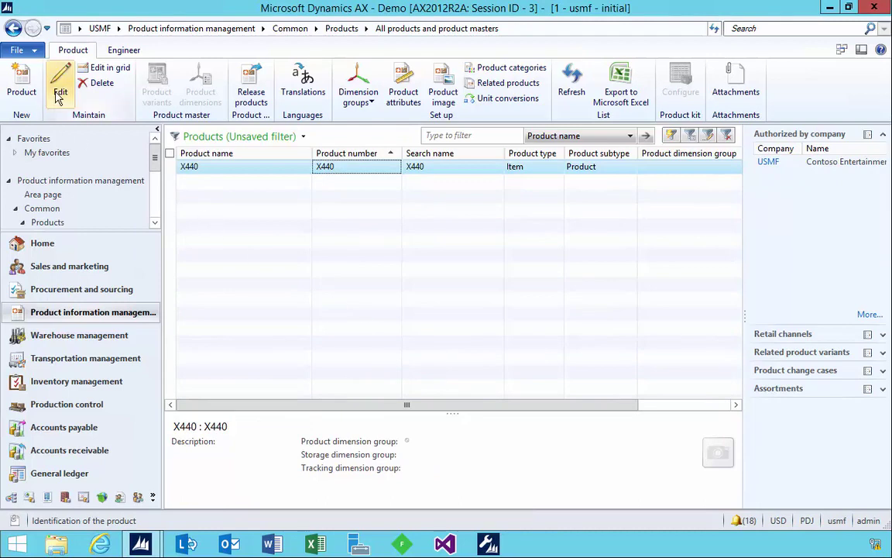
Step: Set product X440's NMFC code to 100 and its STCC code to 1234567, and finish editing the record
{"action": "left_click", "coordinate": [60, 91]}
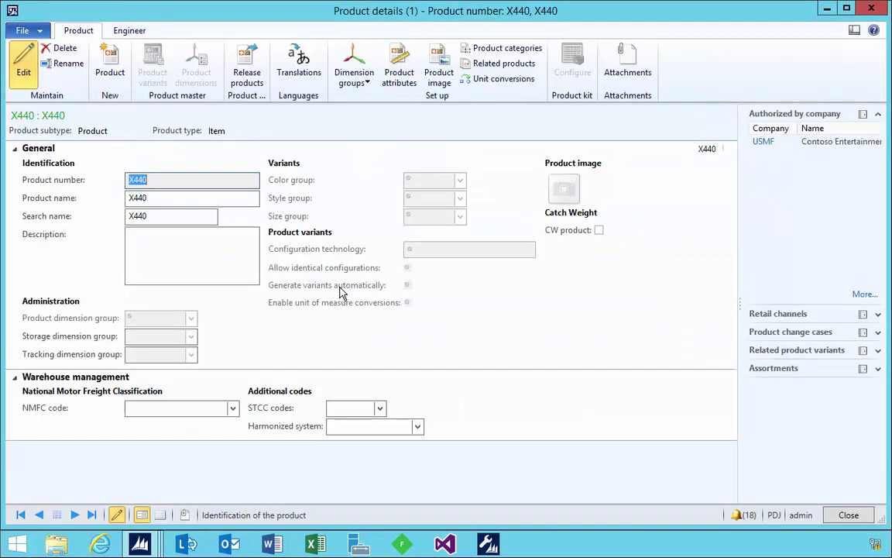
{"action": "left_click", "coordinate": [232, 407]}
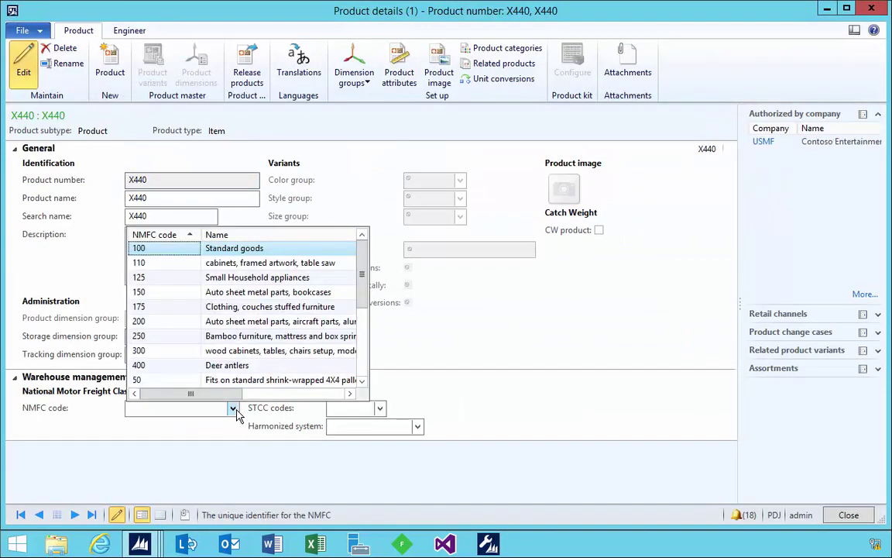
{"action": "left_click", "coordinate": [157, 254]}
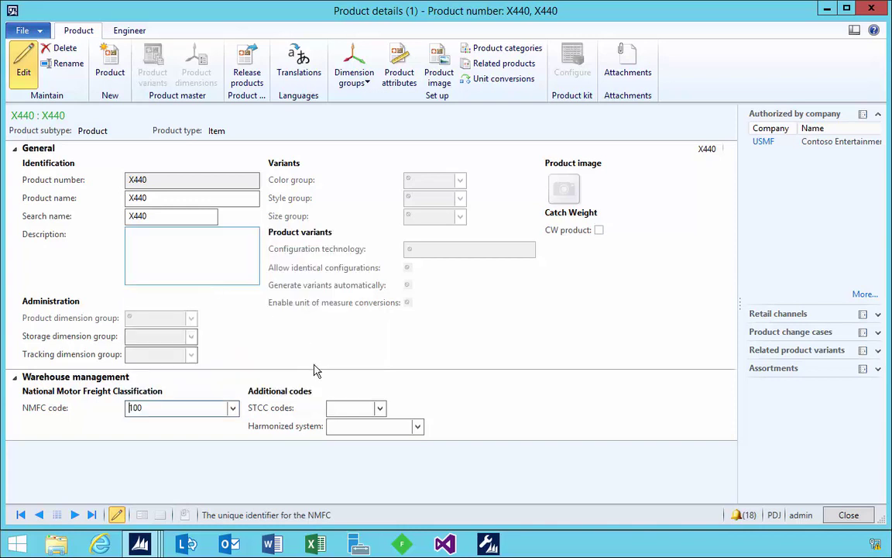
{"action": "left_click", "coordinate": [380, 407]}
{"action": "left_click", "coordinate": [333, 249]}
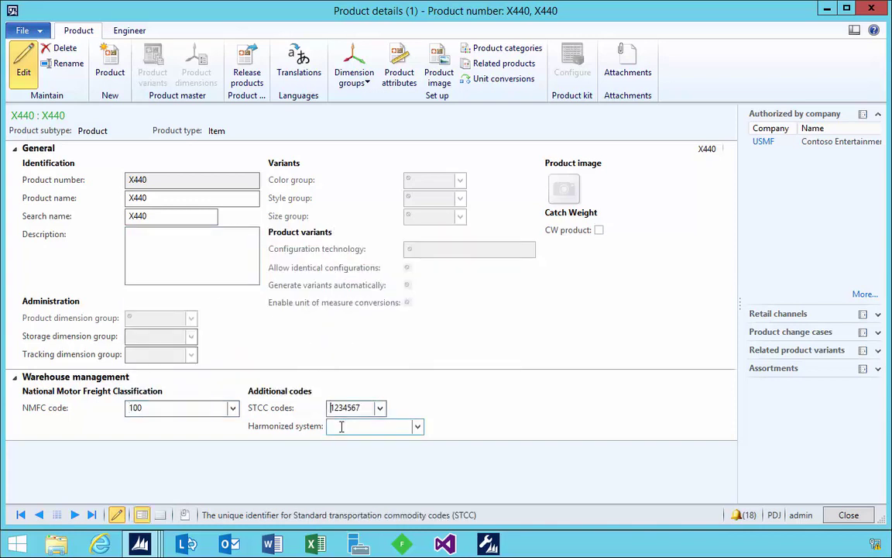
{"action": "left_click", "coordinate": [341, 426]}
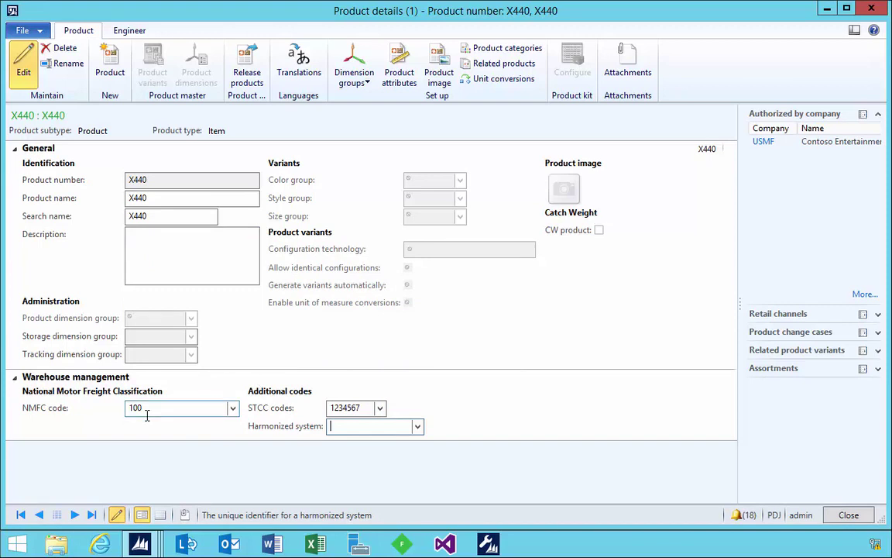
{"action": "left_click", "coordinate": [24, 73]}
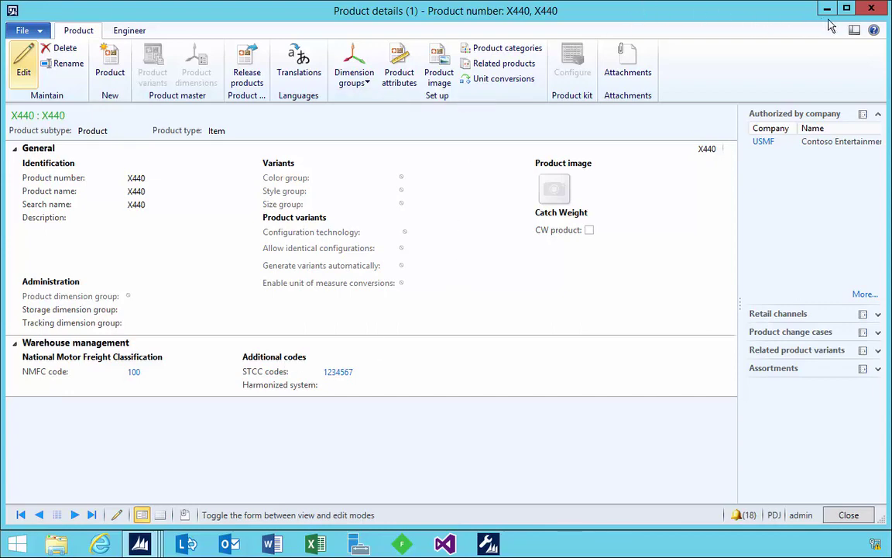
Step: Close X440's product details and return to its released product details window
{"action": "left_click", "coordinate": [869, 9]}
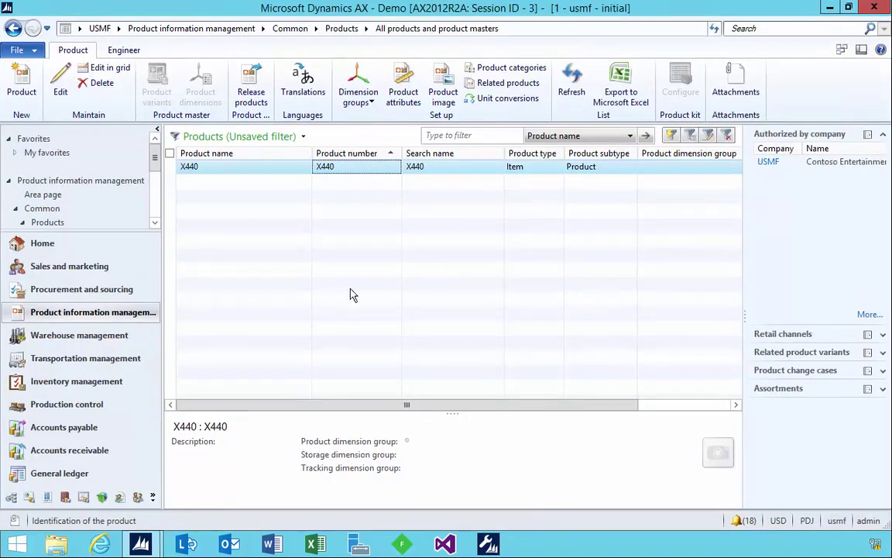
{"action": "mouse_move", "coordinate": [155, 546]}
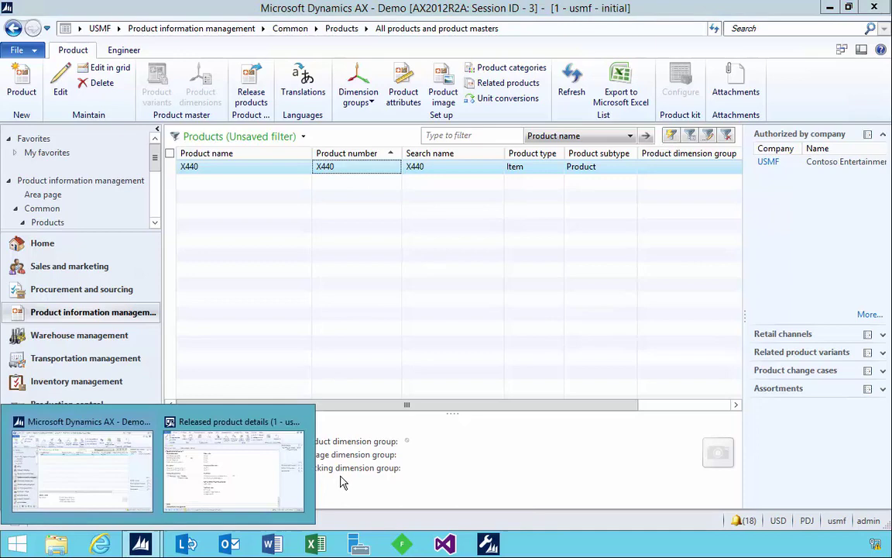
{"action": "left_click", "coordinate": [264, 479]}
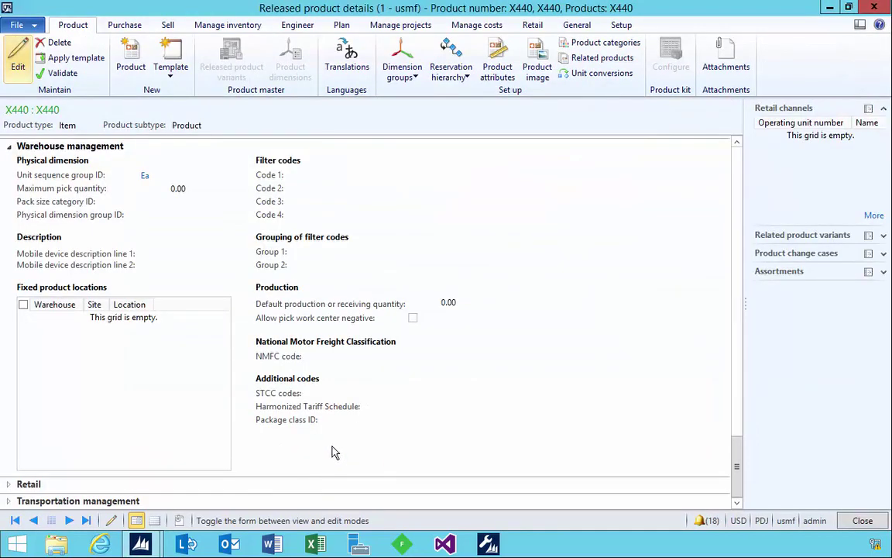